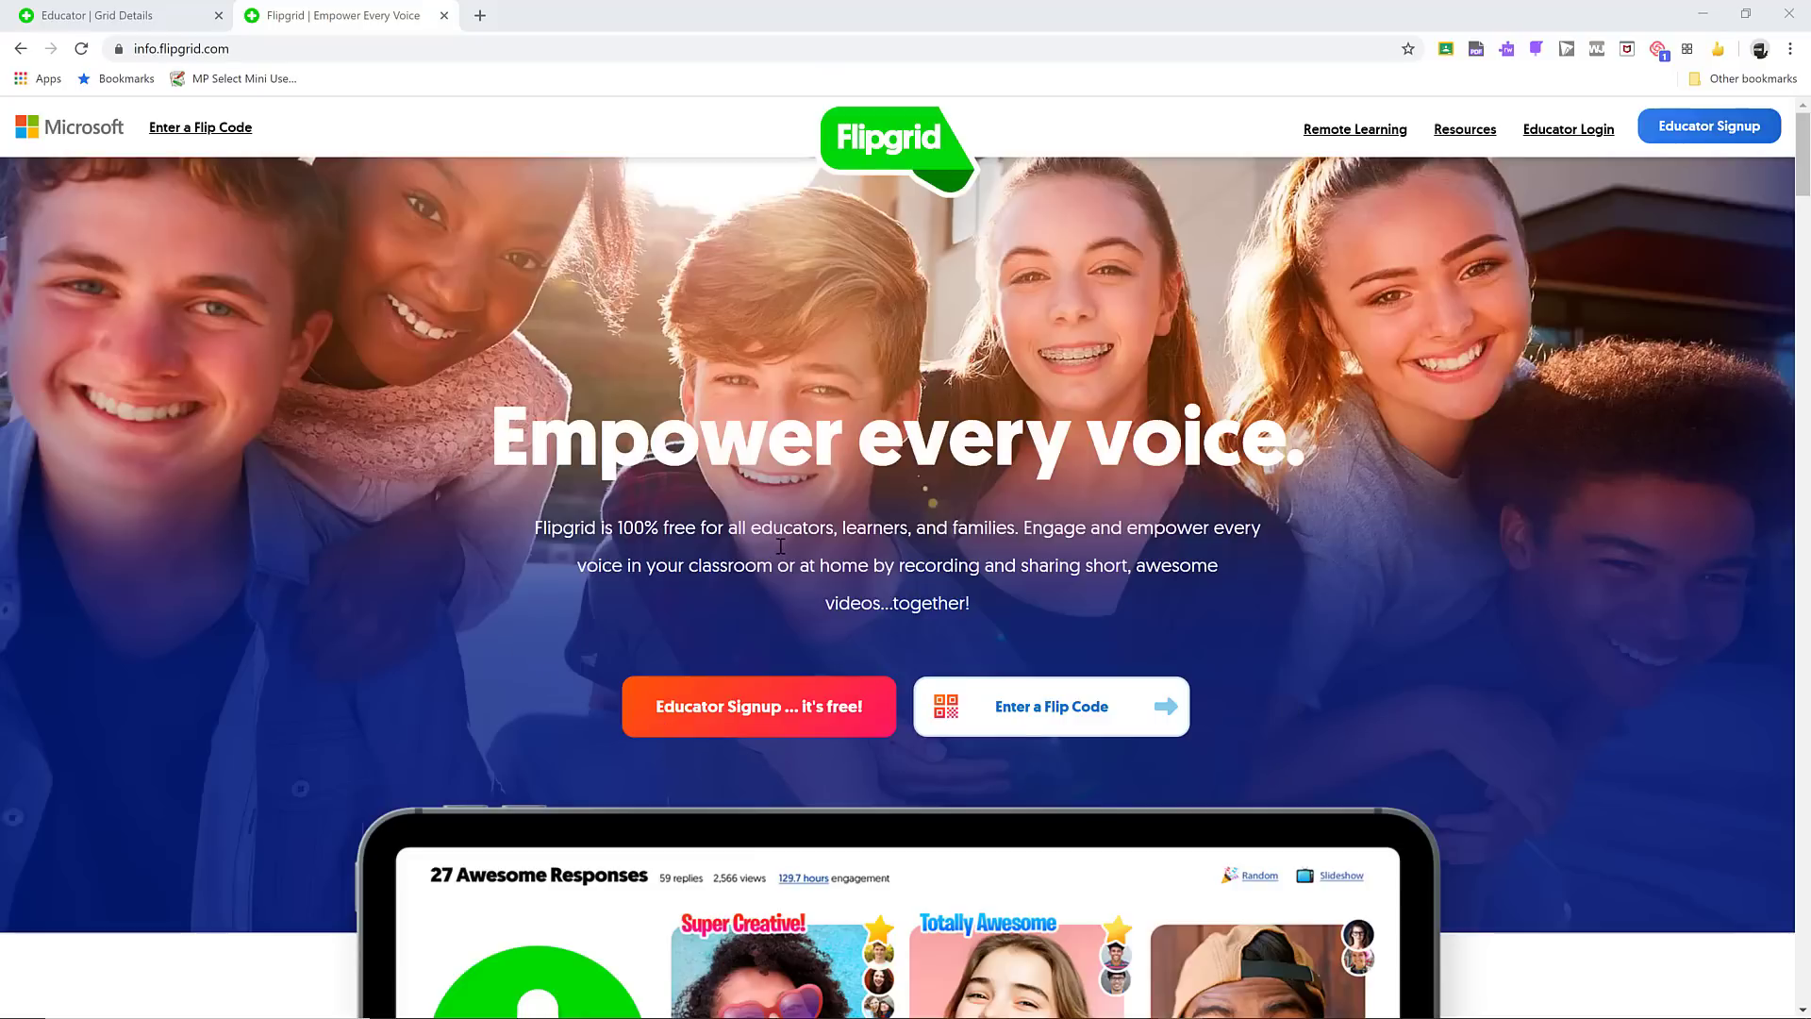
Step: From the Example grid's details, open the Introductions! topic and start recording a response
{"action": "left_click", "coordinate": [149, 17]}
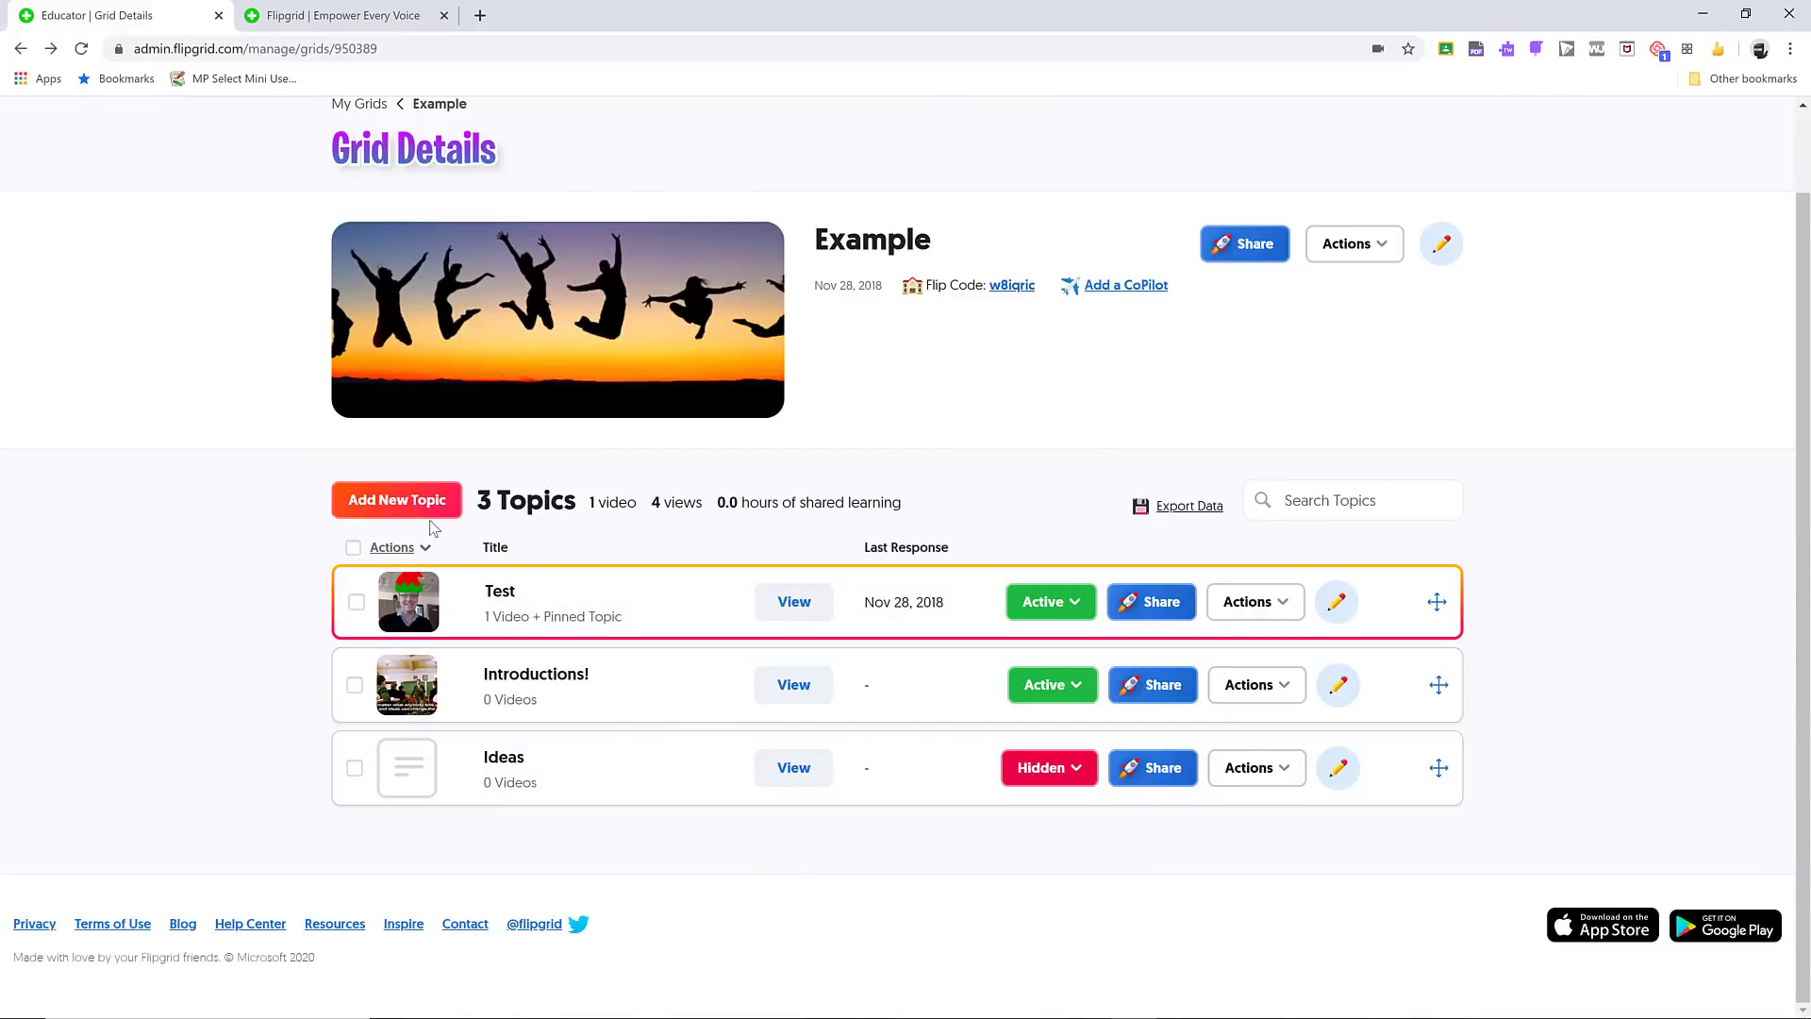
{"action": "left_click", "coordinate": [664, 703]}
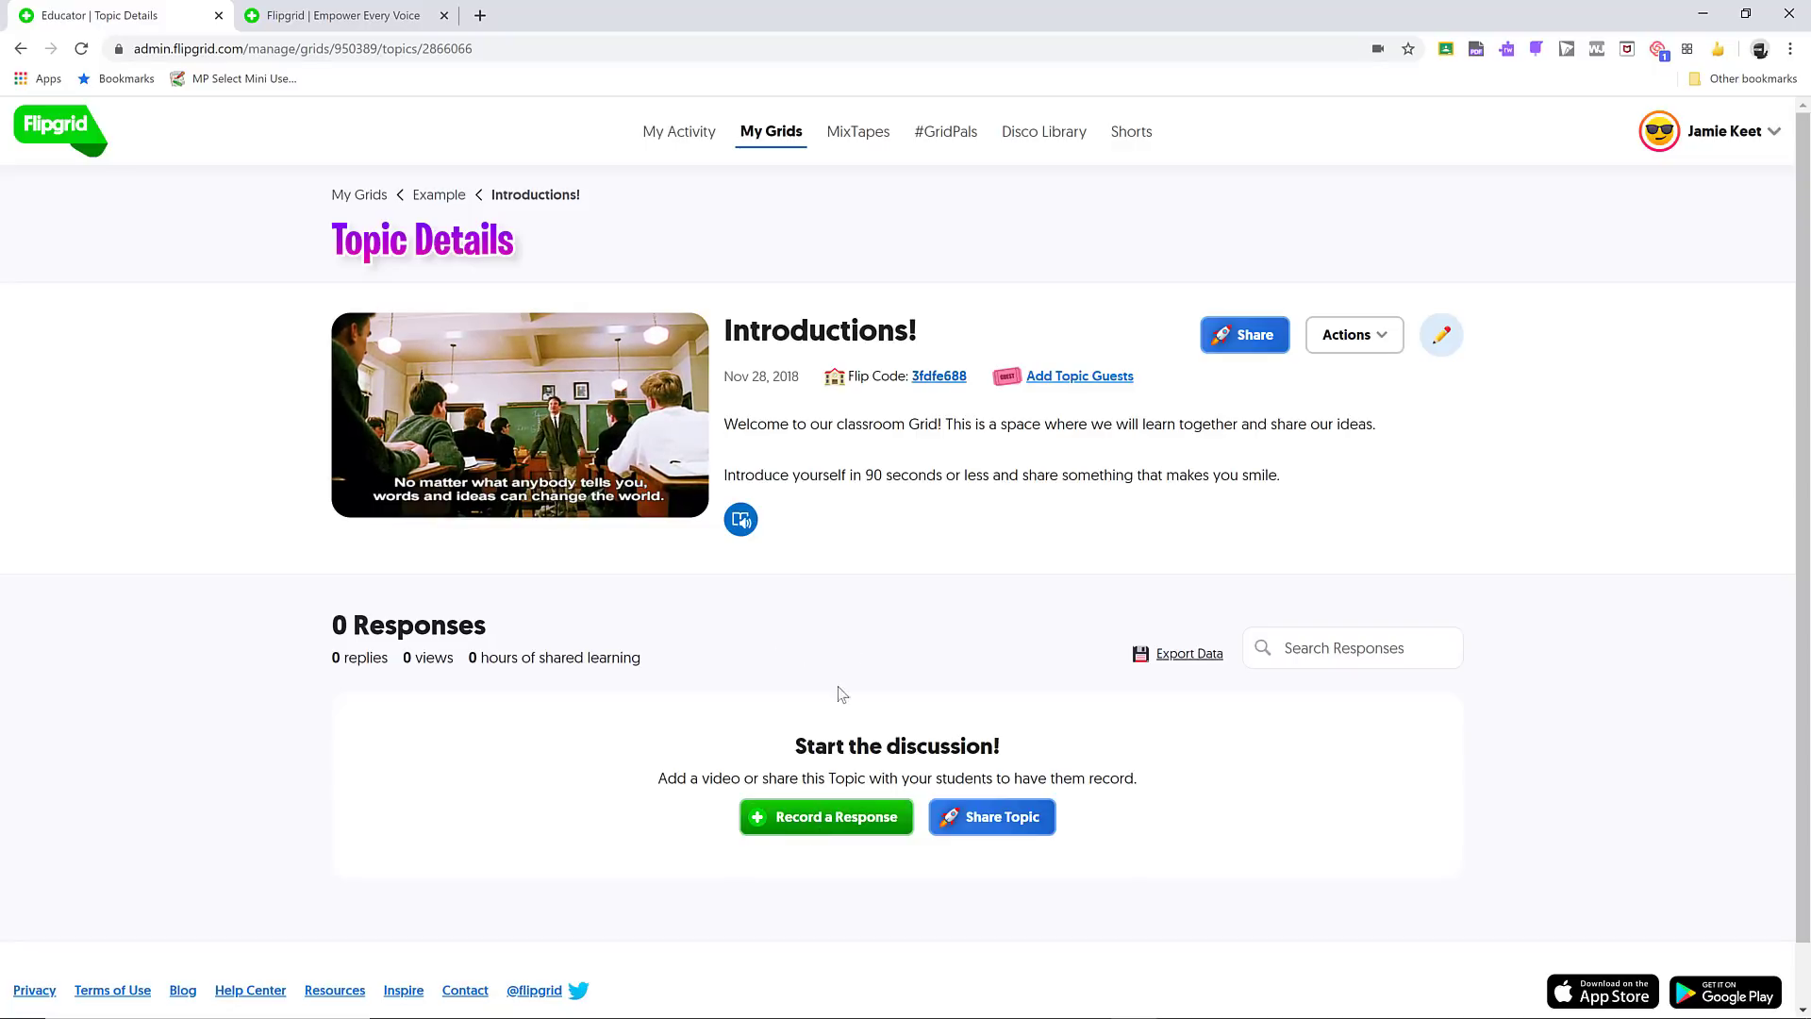
{"action": "left_click", "coordinate": [832, 829]}
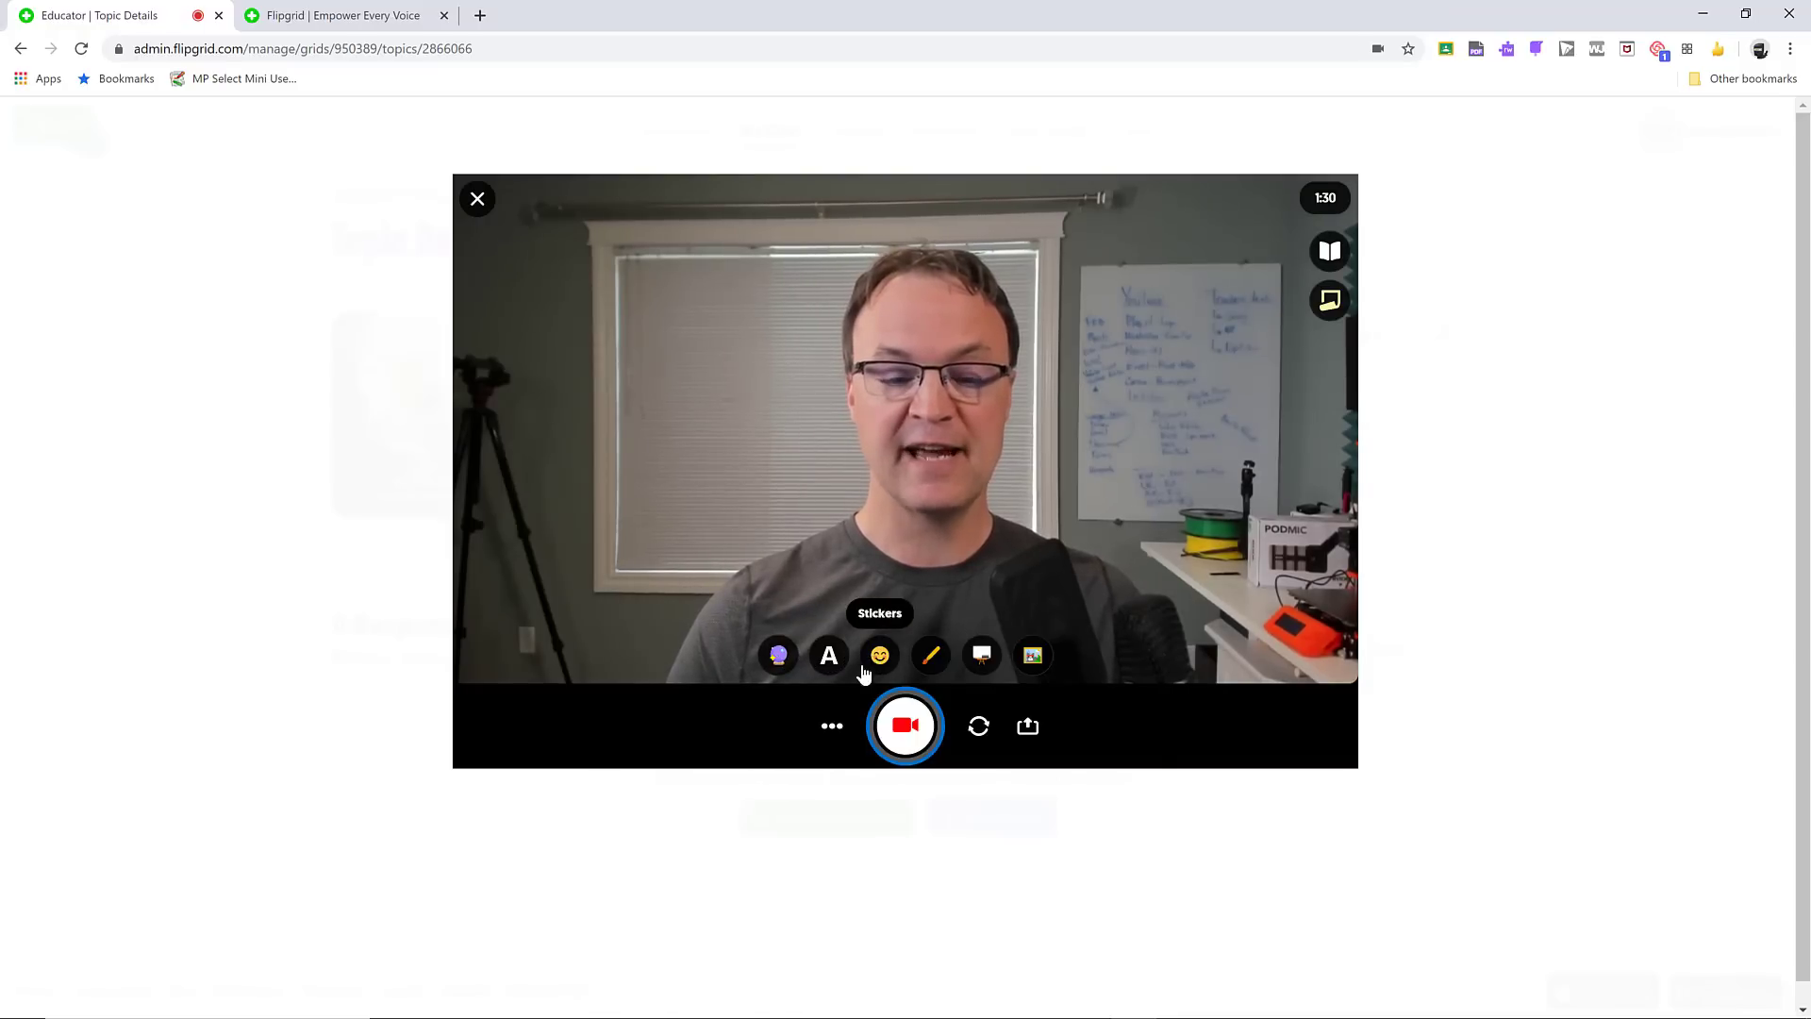
Step: Review the recorder's Video Options (Screen Recording, Add clip, Audio), then return to recording
{"action": "left_click", "coordinate": [831, 727]}
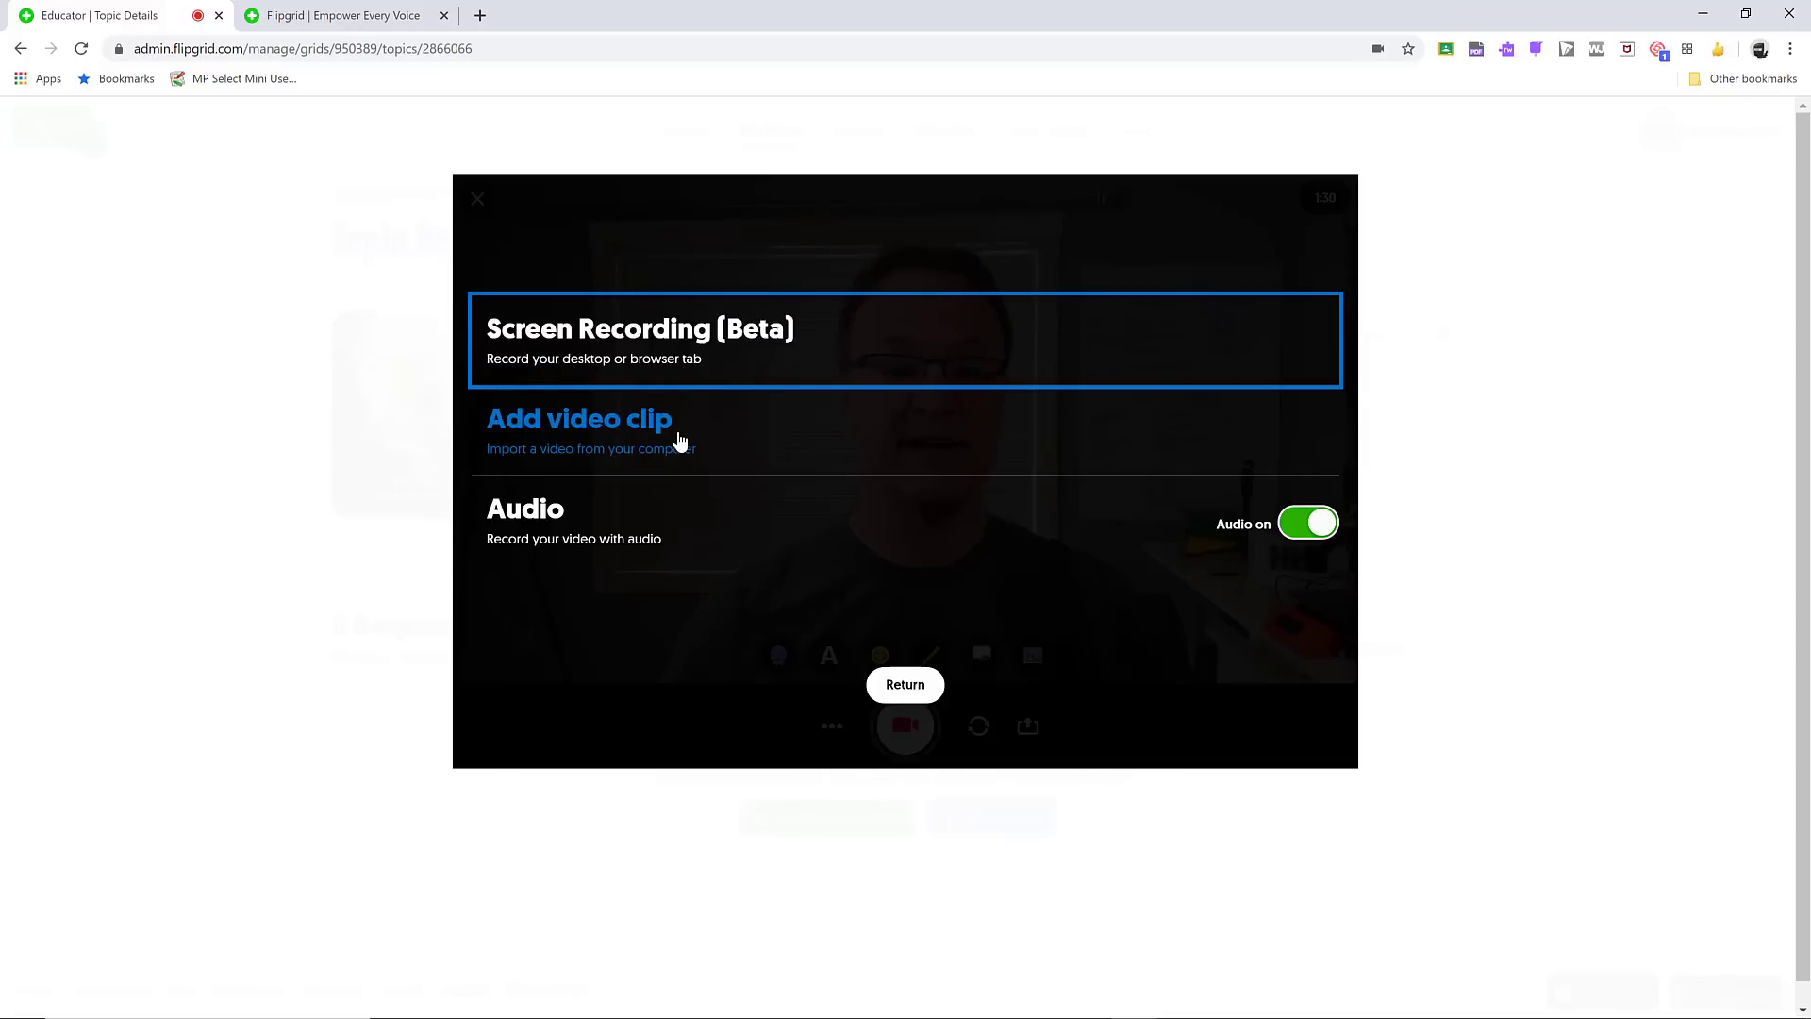
{"action": "left_click", "coordinate": [904, 697]}
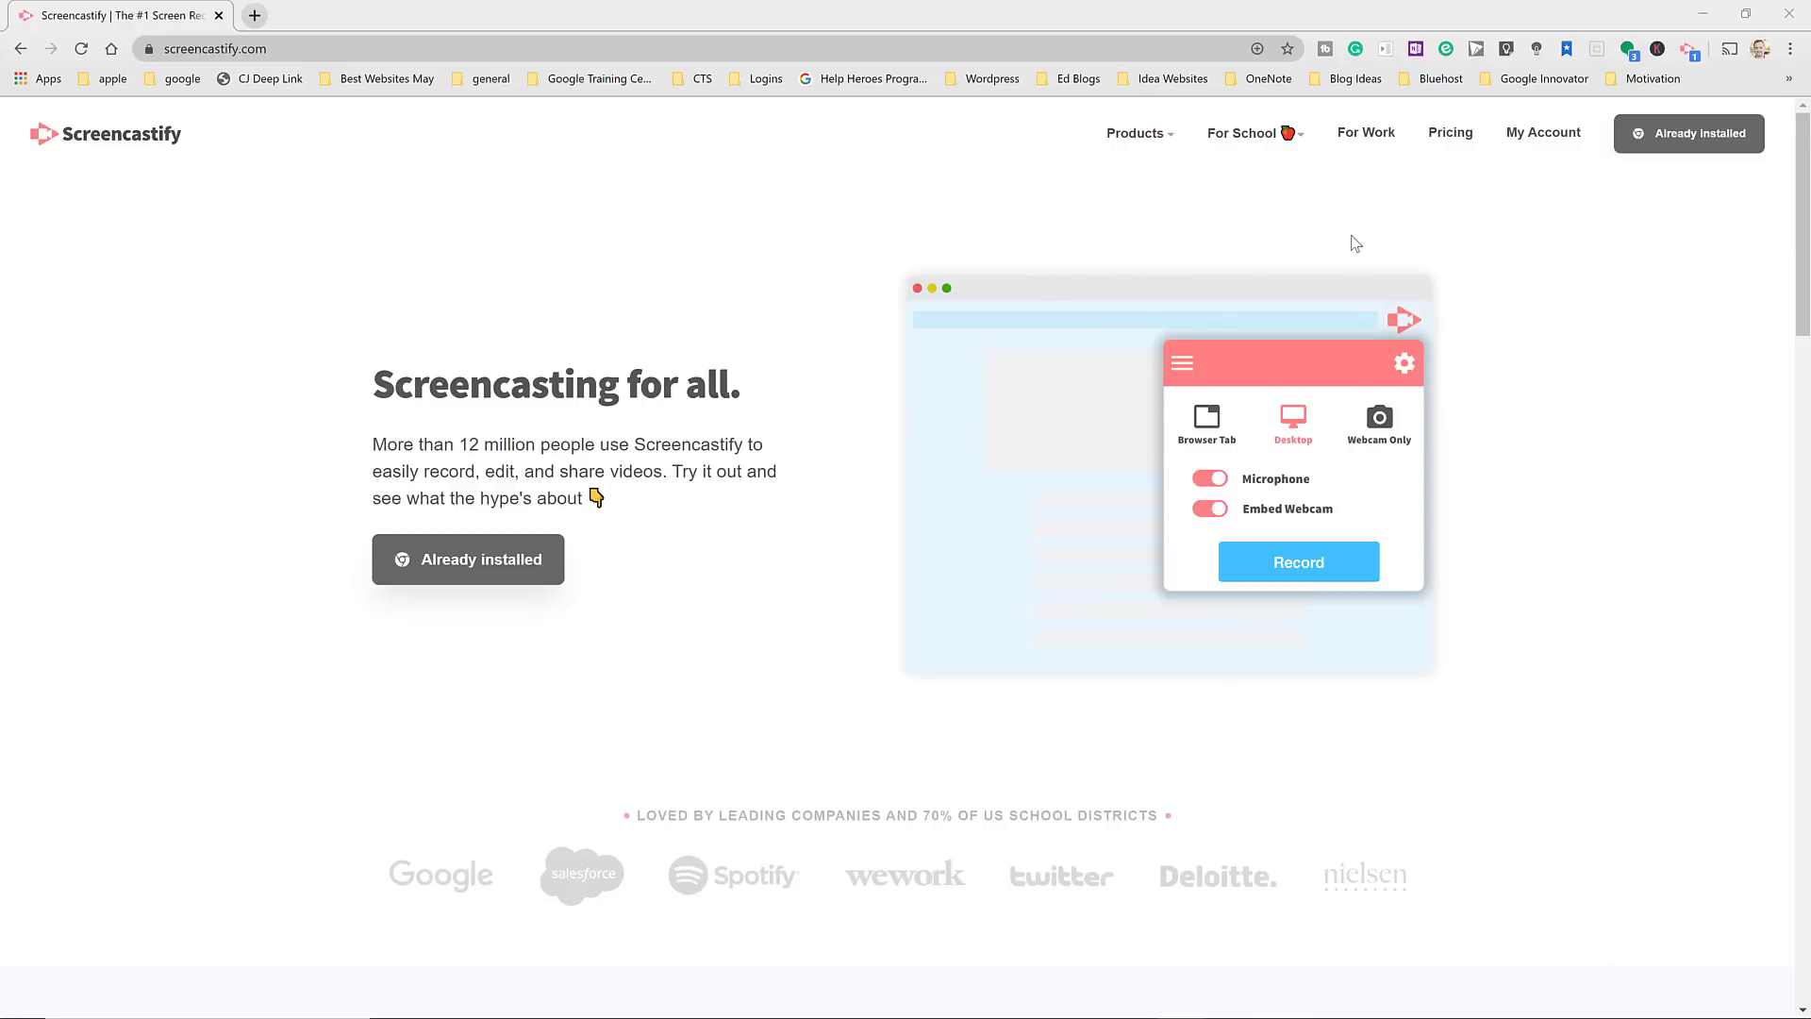
Step: Start a Screencastify Desktop recording with microphone, embedded webcam and a 3-second countdown
{"action": "left_click", "coordinate": [1689, 52]}
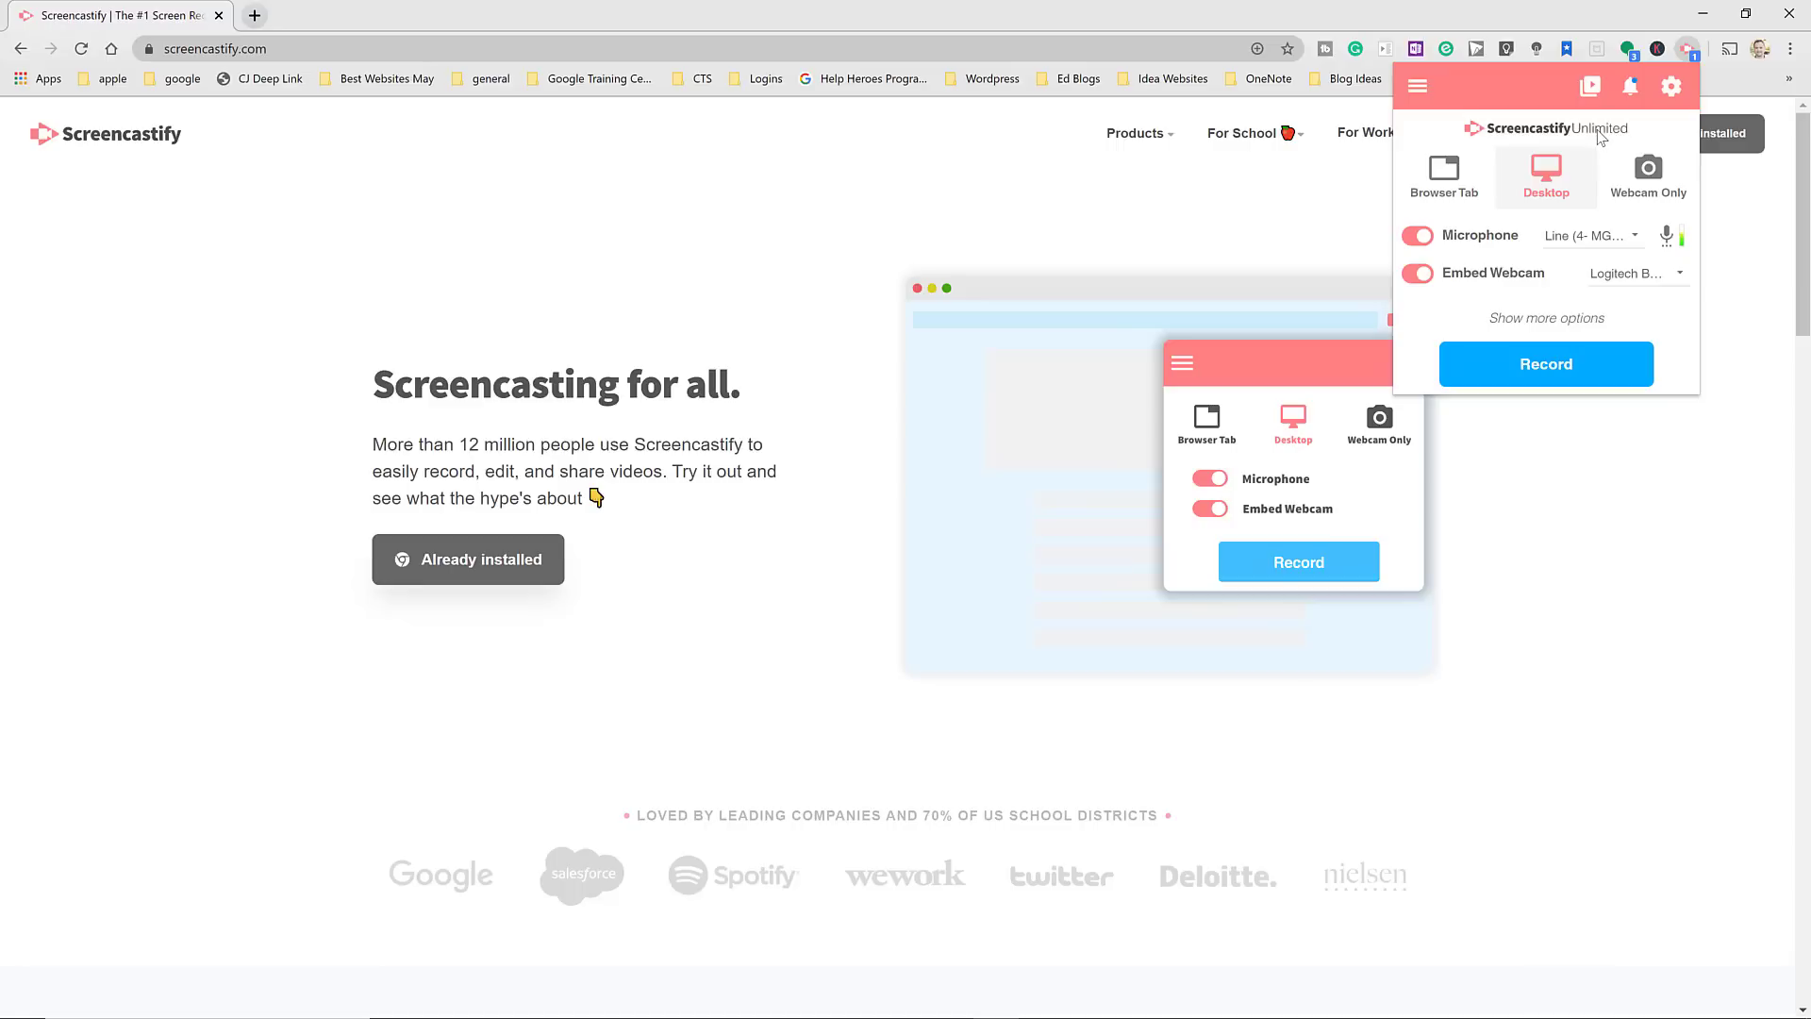
{"action": "left_click", "coordinate": [1531, 321]}
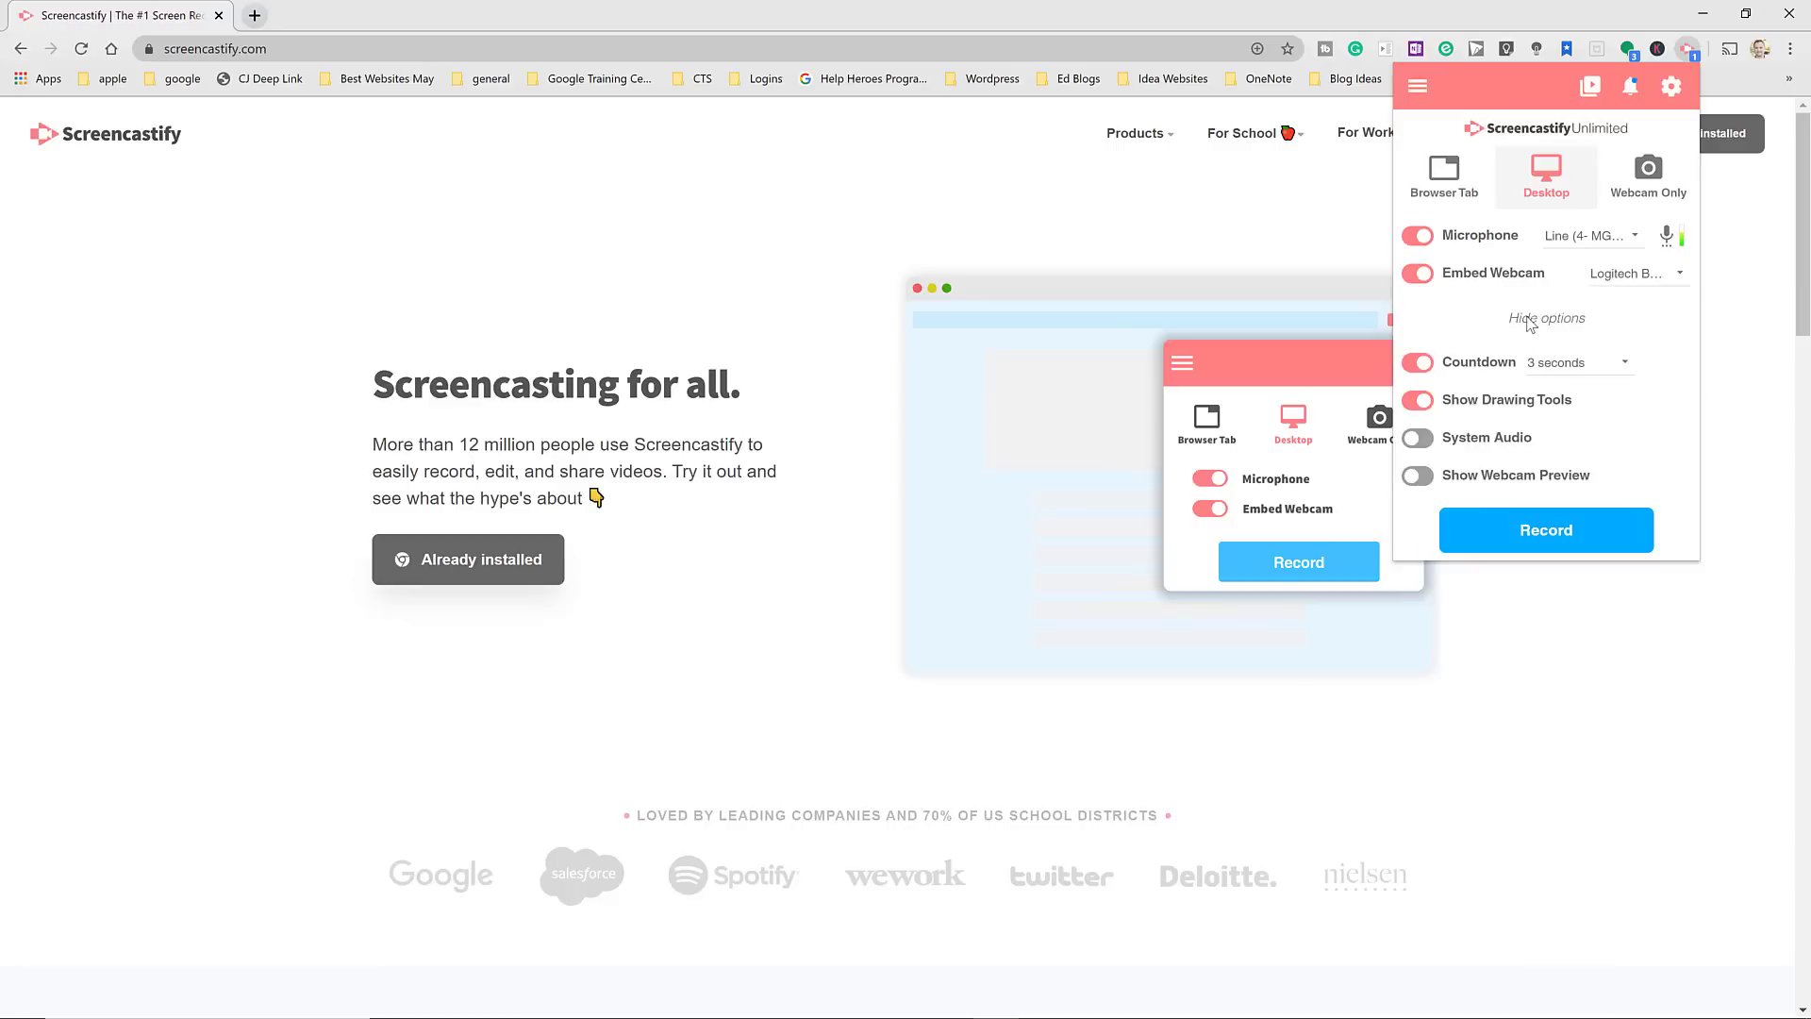
{"action": "left_click", "coordinate": [1534, 530]}
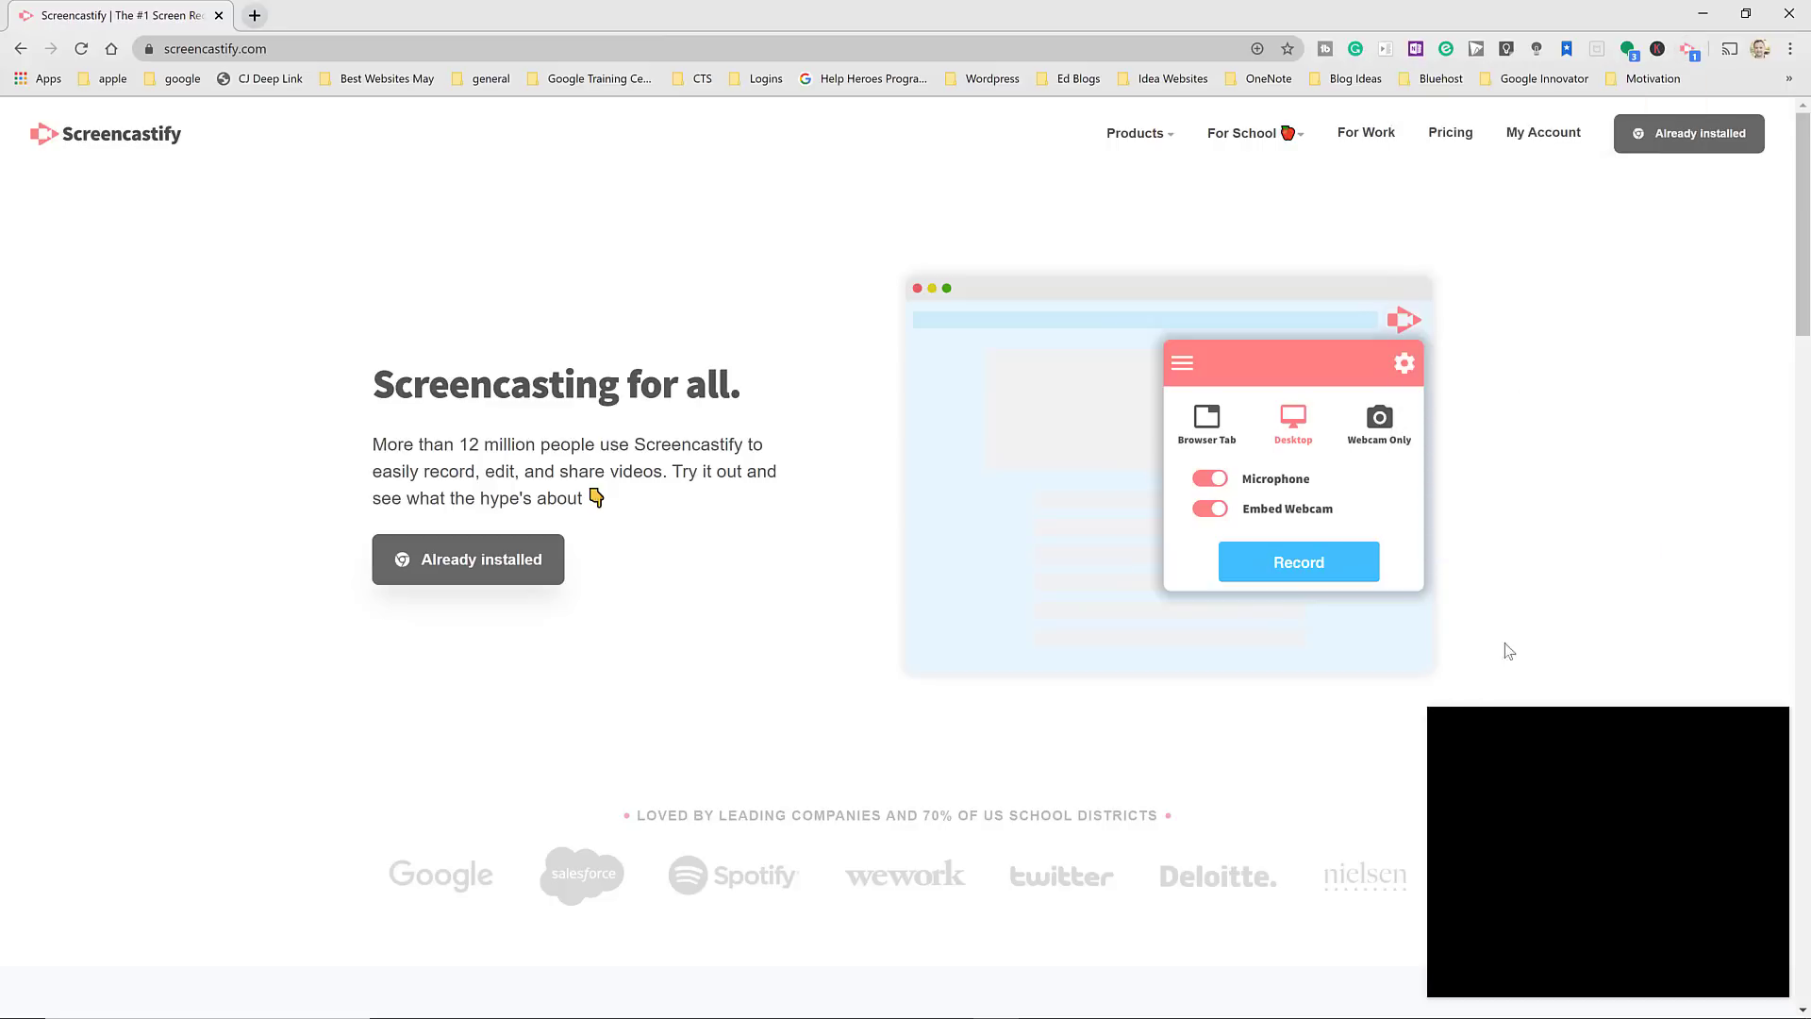
Step: Enlarge the webcam preview and share the entire Screen 1 for capture
{"action": "left_click_drag", "start_coordinate": [1429, 715], "coordinate": [1392, 681]}
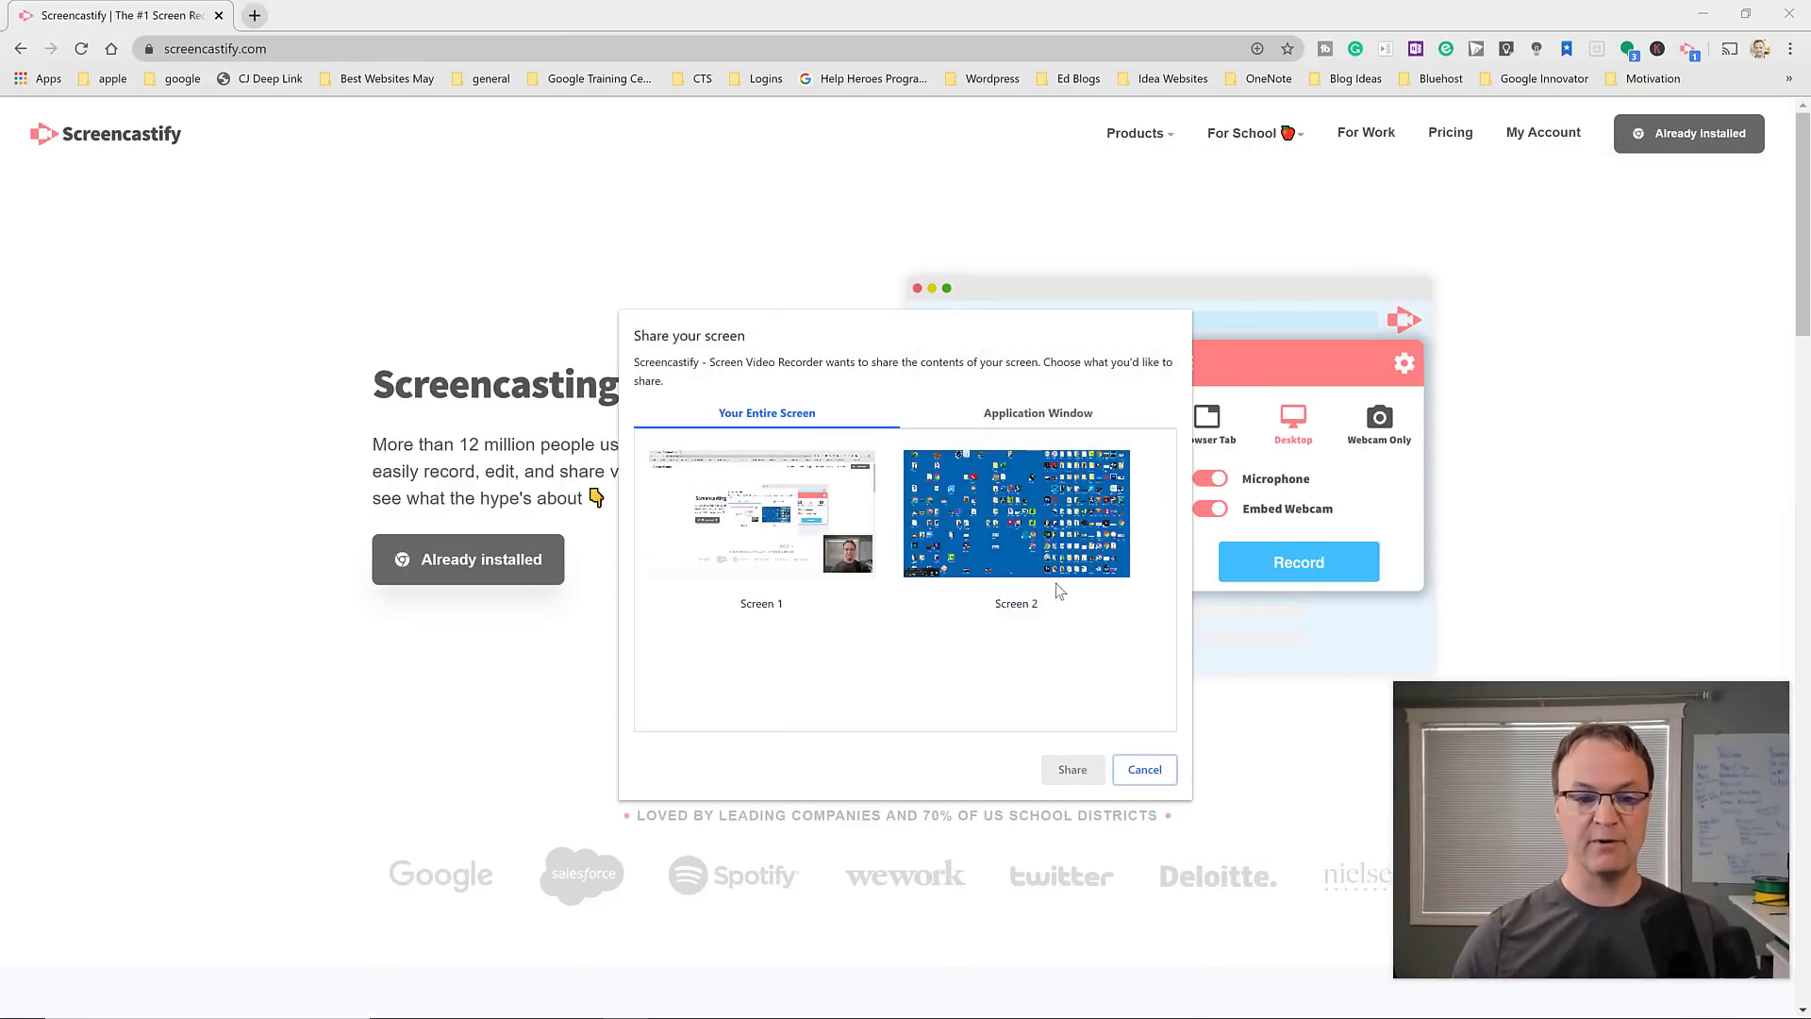
{"action": "left_click", "coordinate": [768, 550]}
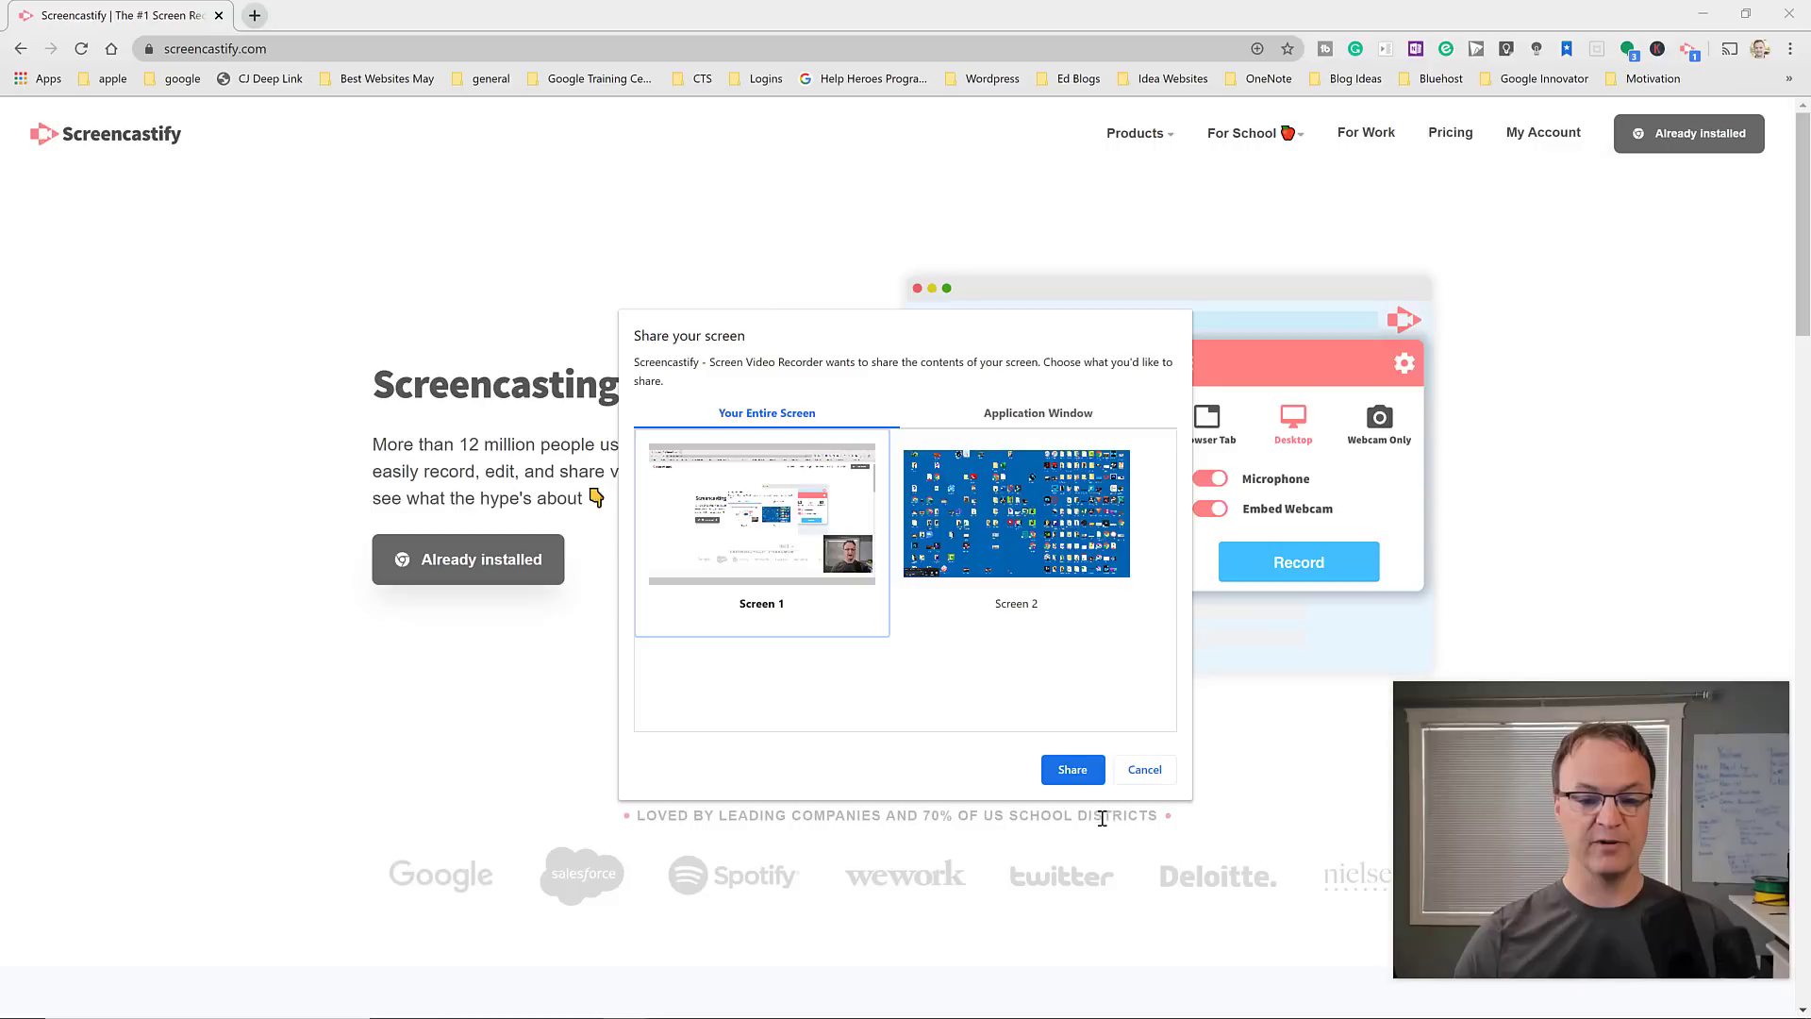
{"action": "left_click", "coordinate": [1080, 783]}
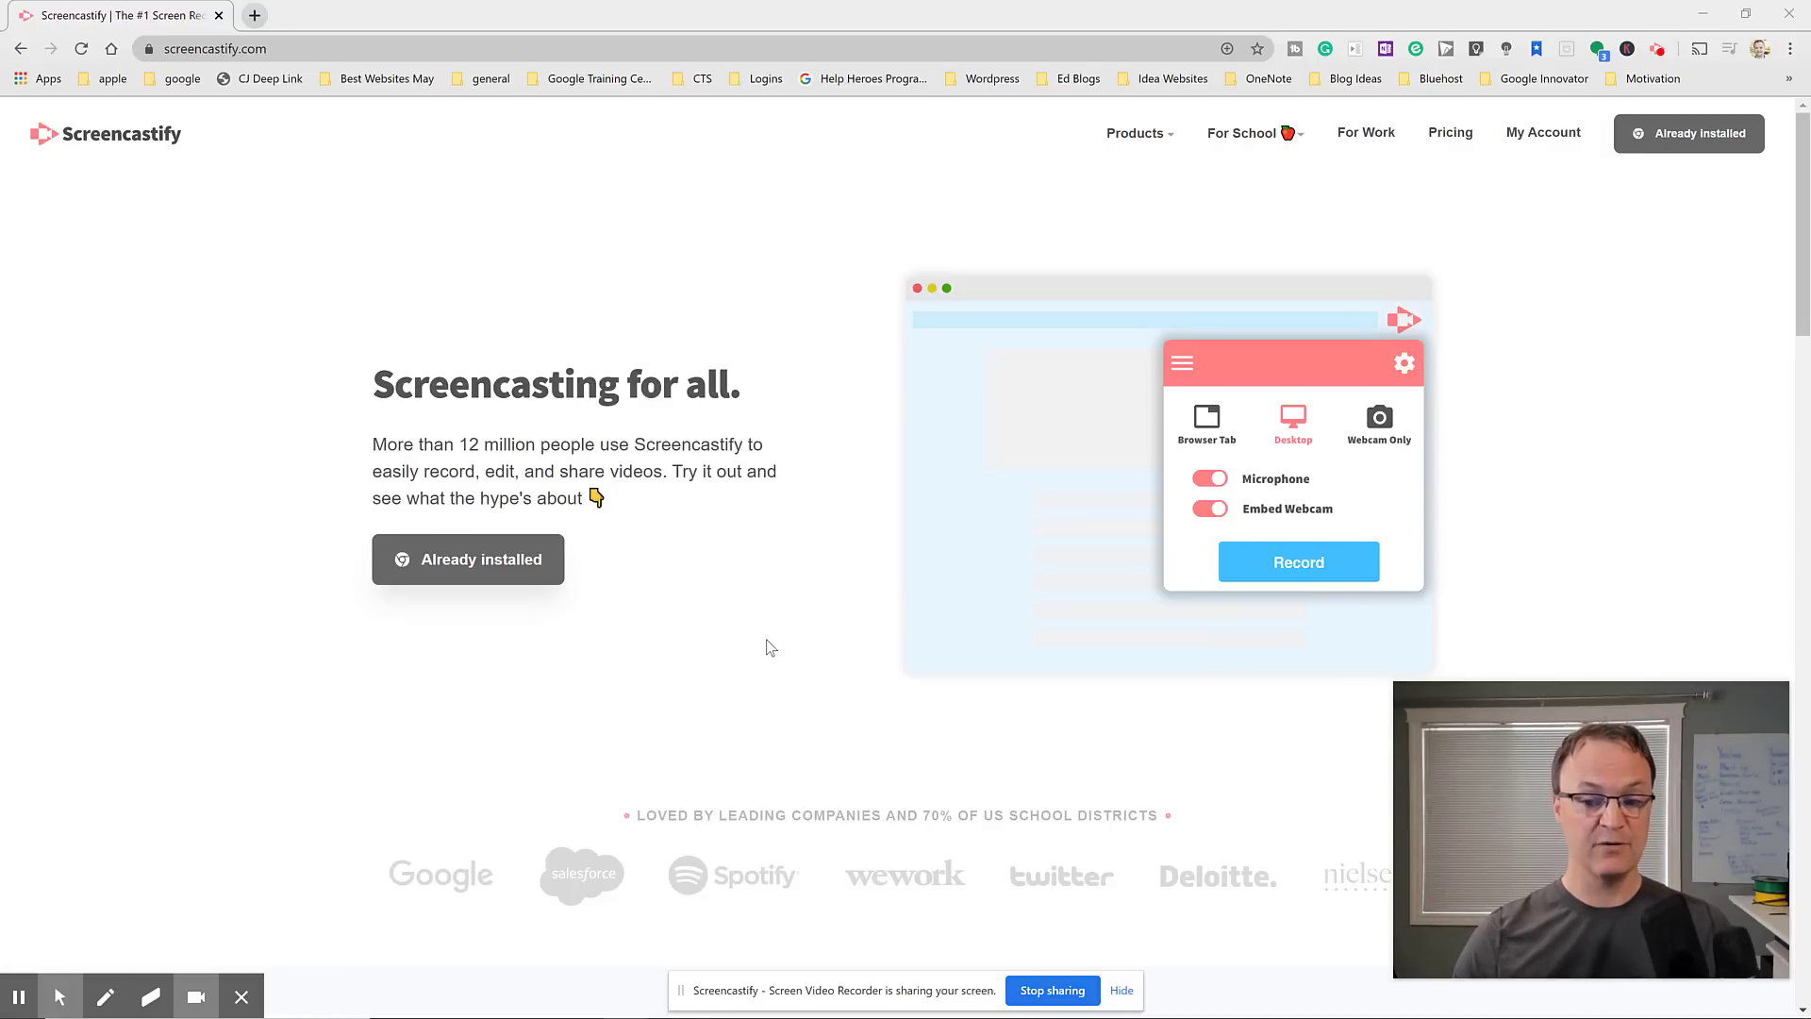
Step: Turn on Focus Mouse, circle the page headline with the red pen, then stop sharing
{"action": "mouse_move", "coordinate": [59, 997]}
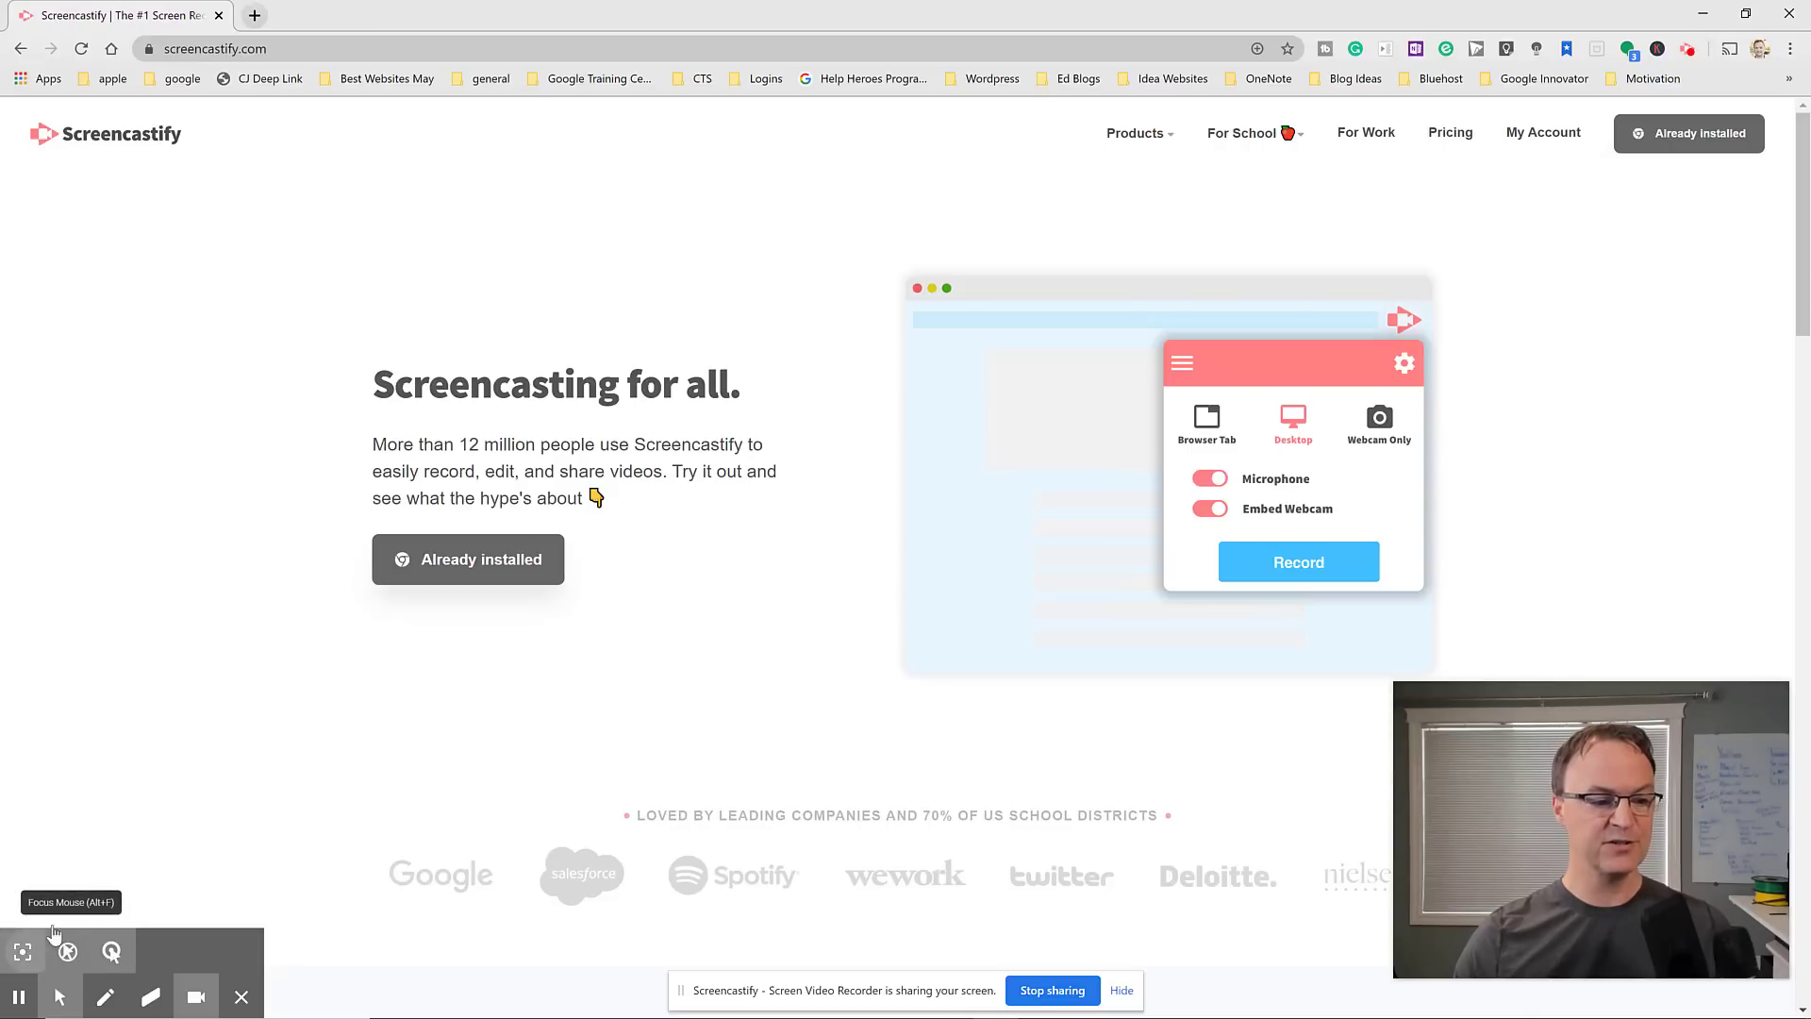
{"action": "left_click", "coordinate": [27, 954]}
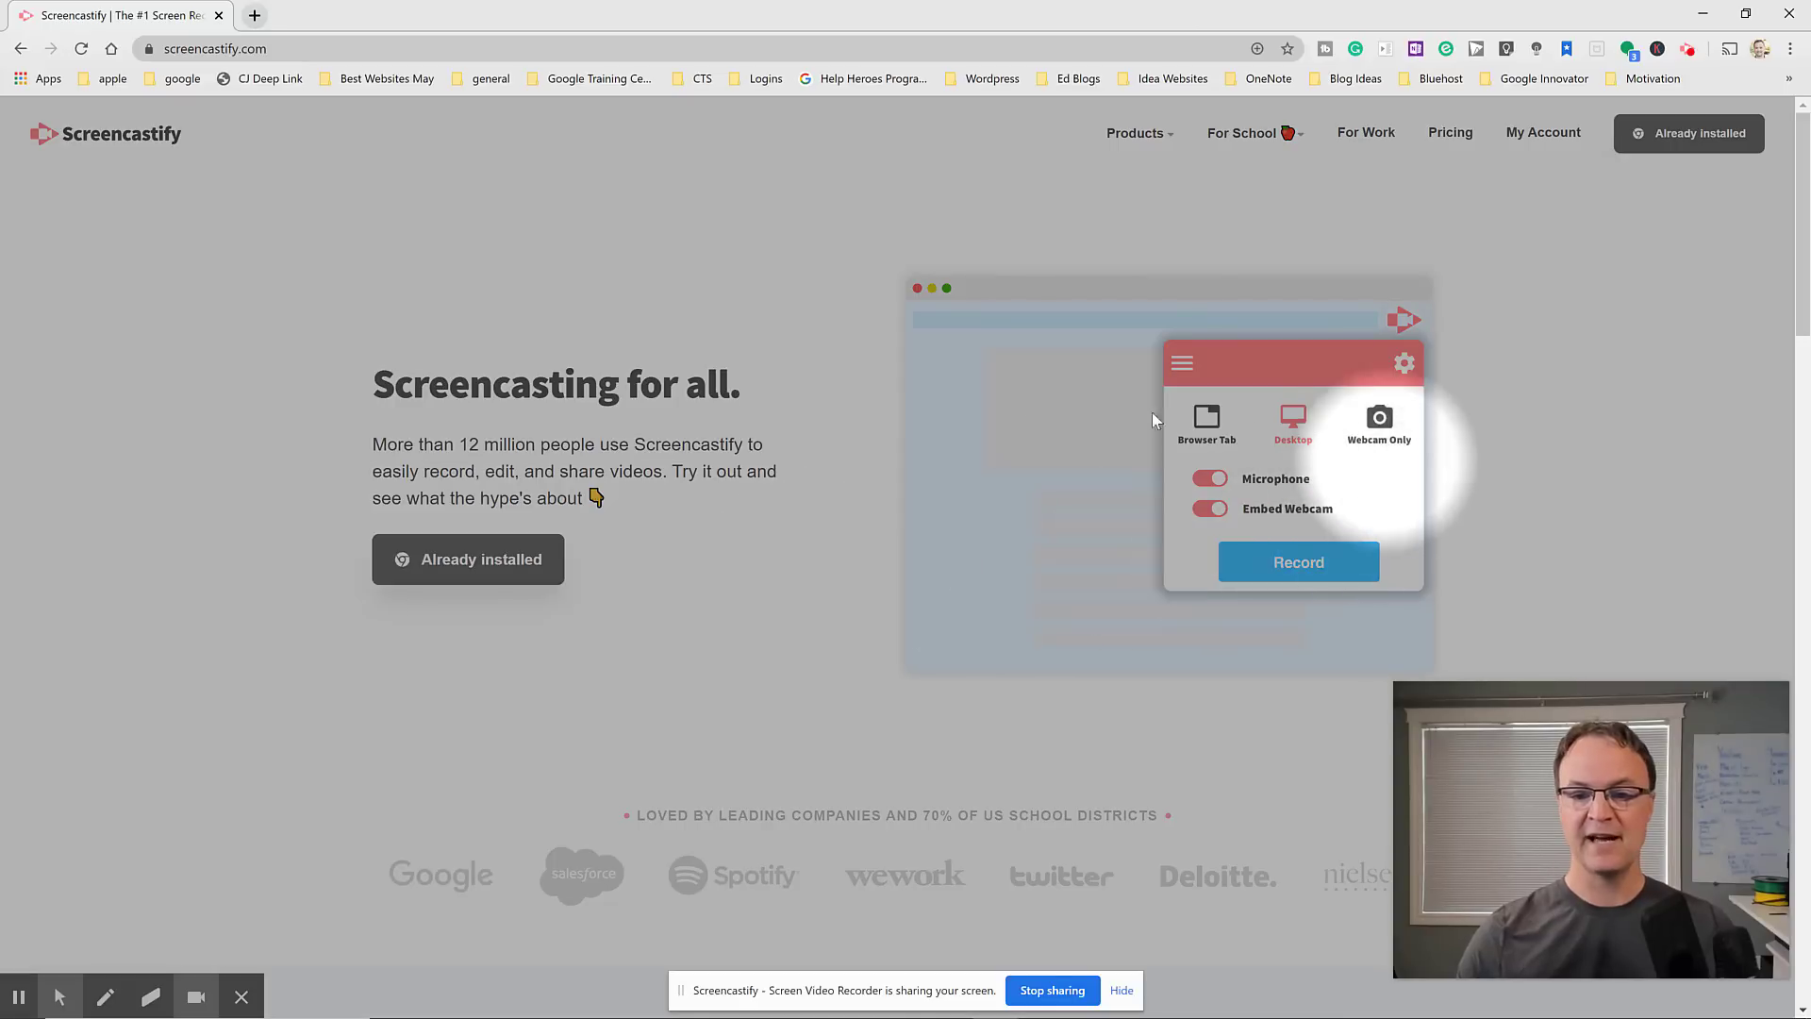
{"action": "left_click", "coordinate": [111, 999]}
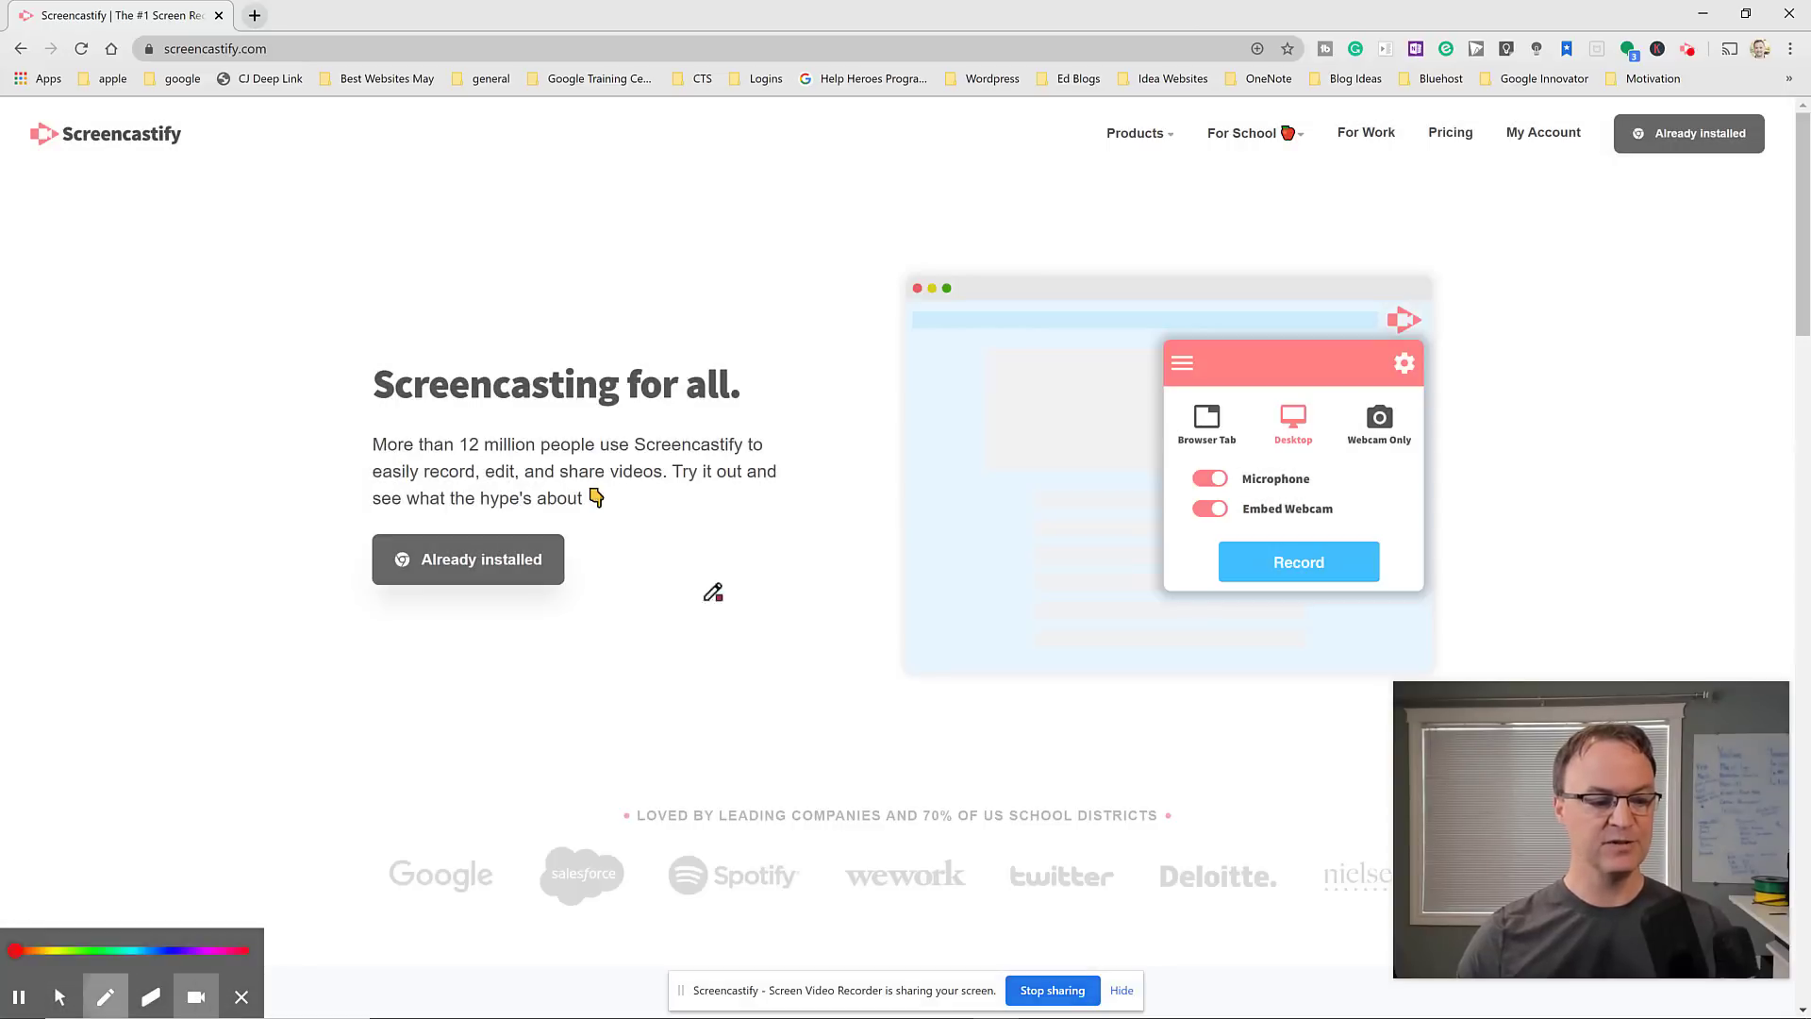
{"action": "mouse_move", "coordinate": [898, 492]}
{"action": "left_mouse_down"}
{"action": "mouse_move", "coordinate": [347, 473]}
{"action": "mouse_move", "coordinate": [855, 711]}
{"action": "left_mouse_up"}
{"action": "left_click_drag", "start_coordinate": [974, 516], "coordinate": [855, 711]}
{"action": "left_click_drag", "start_coordinate": [915, 467], "coordinate": [970, 519]}
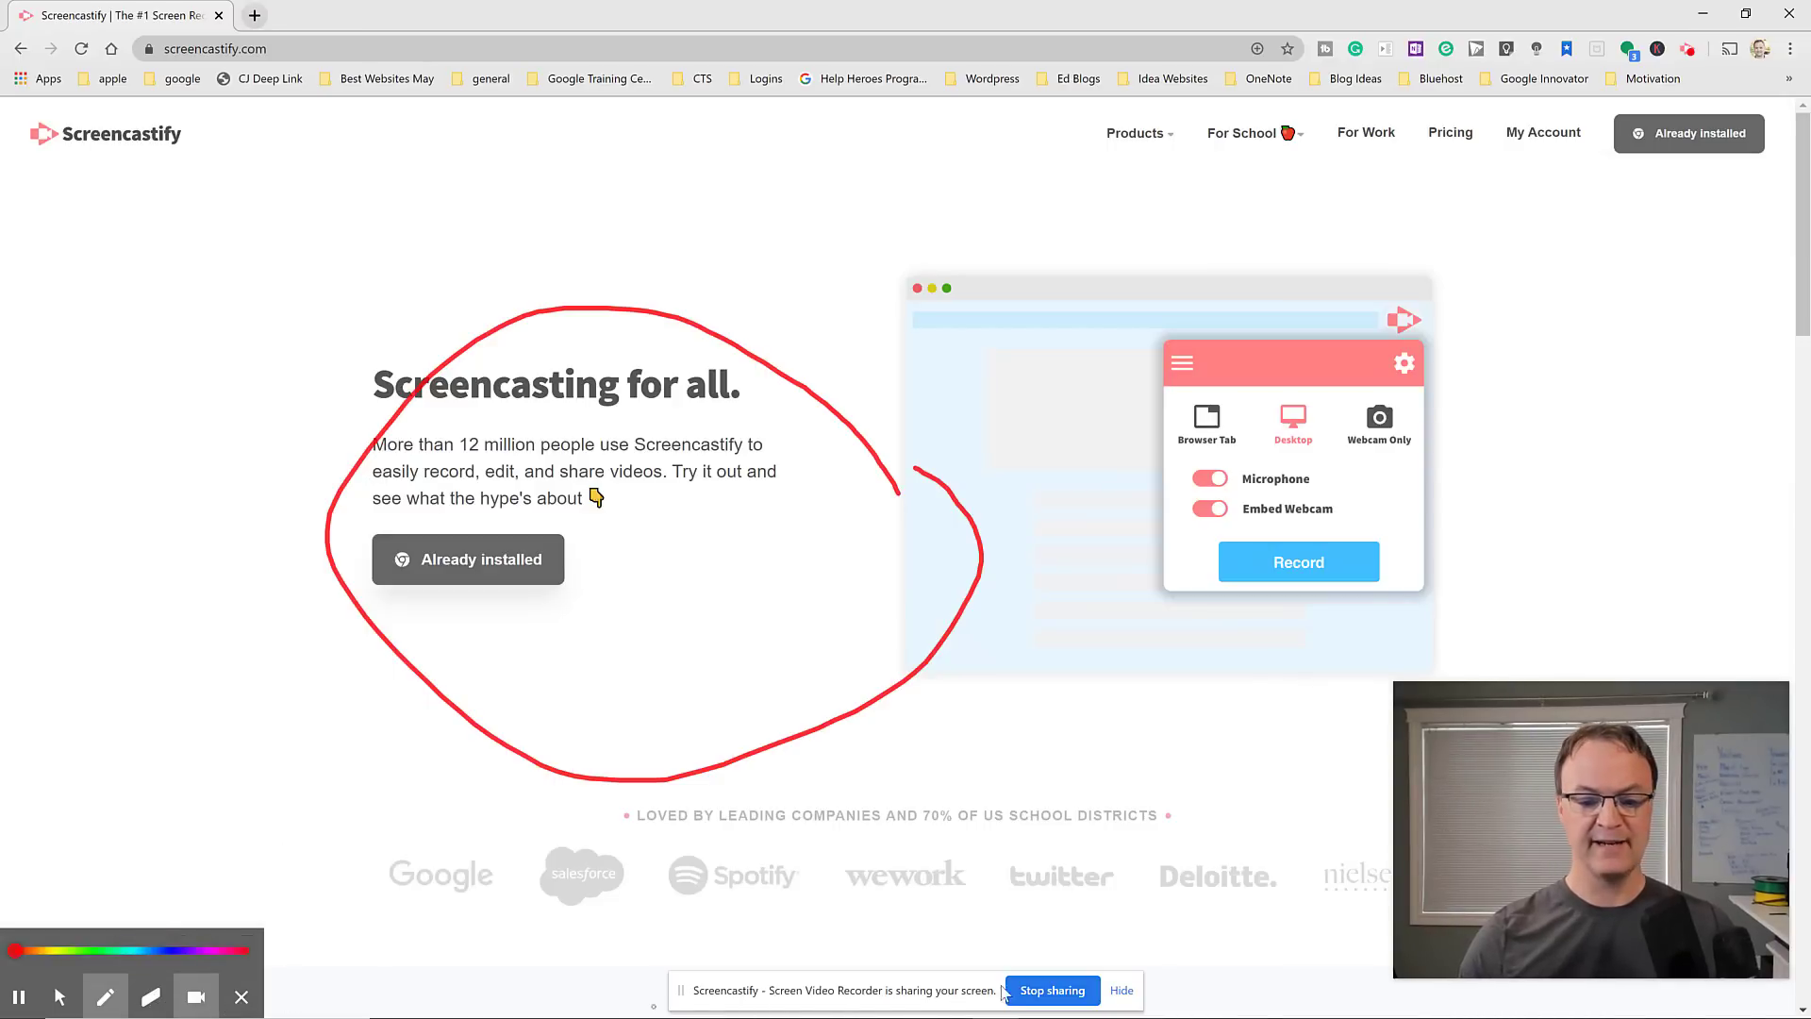
{"action": "left_click", "coordinate": [1047, 990]}
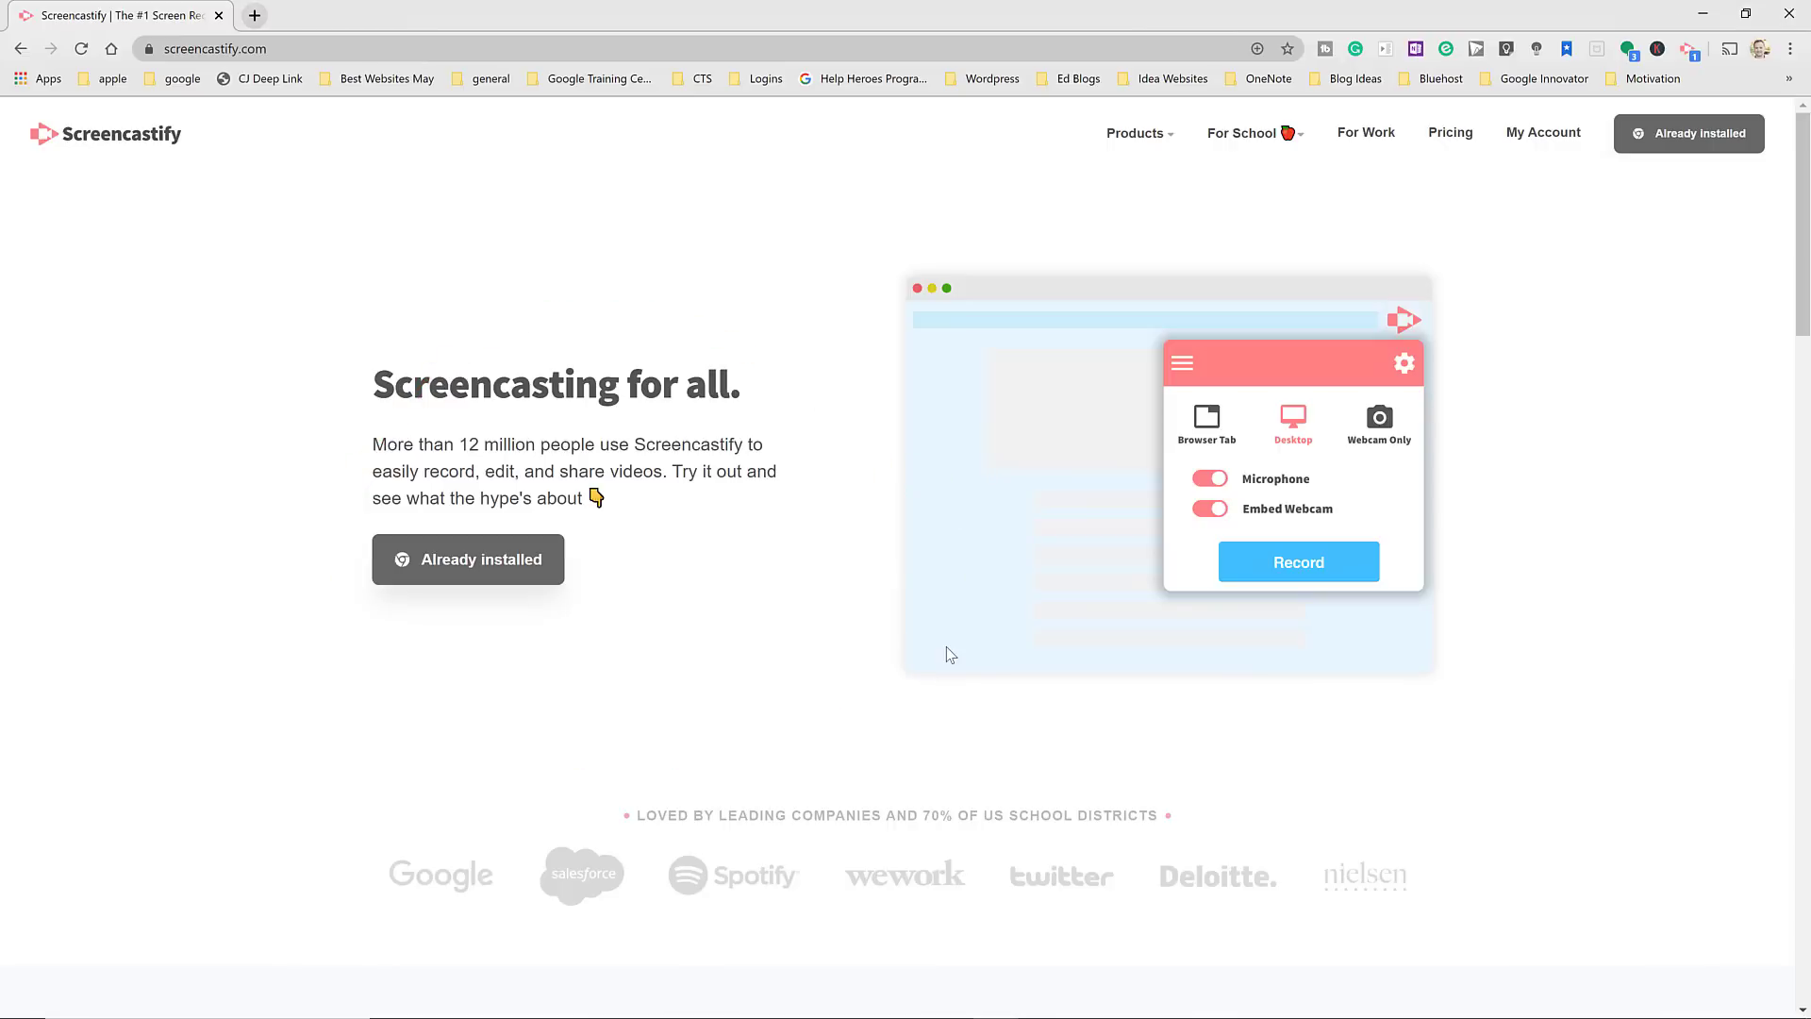
Step: End the recording, trial-trim its end to 00:18, cancel the trim, and expand Download options
{"action": "key", "text": "alt+shift+s"}
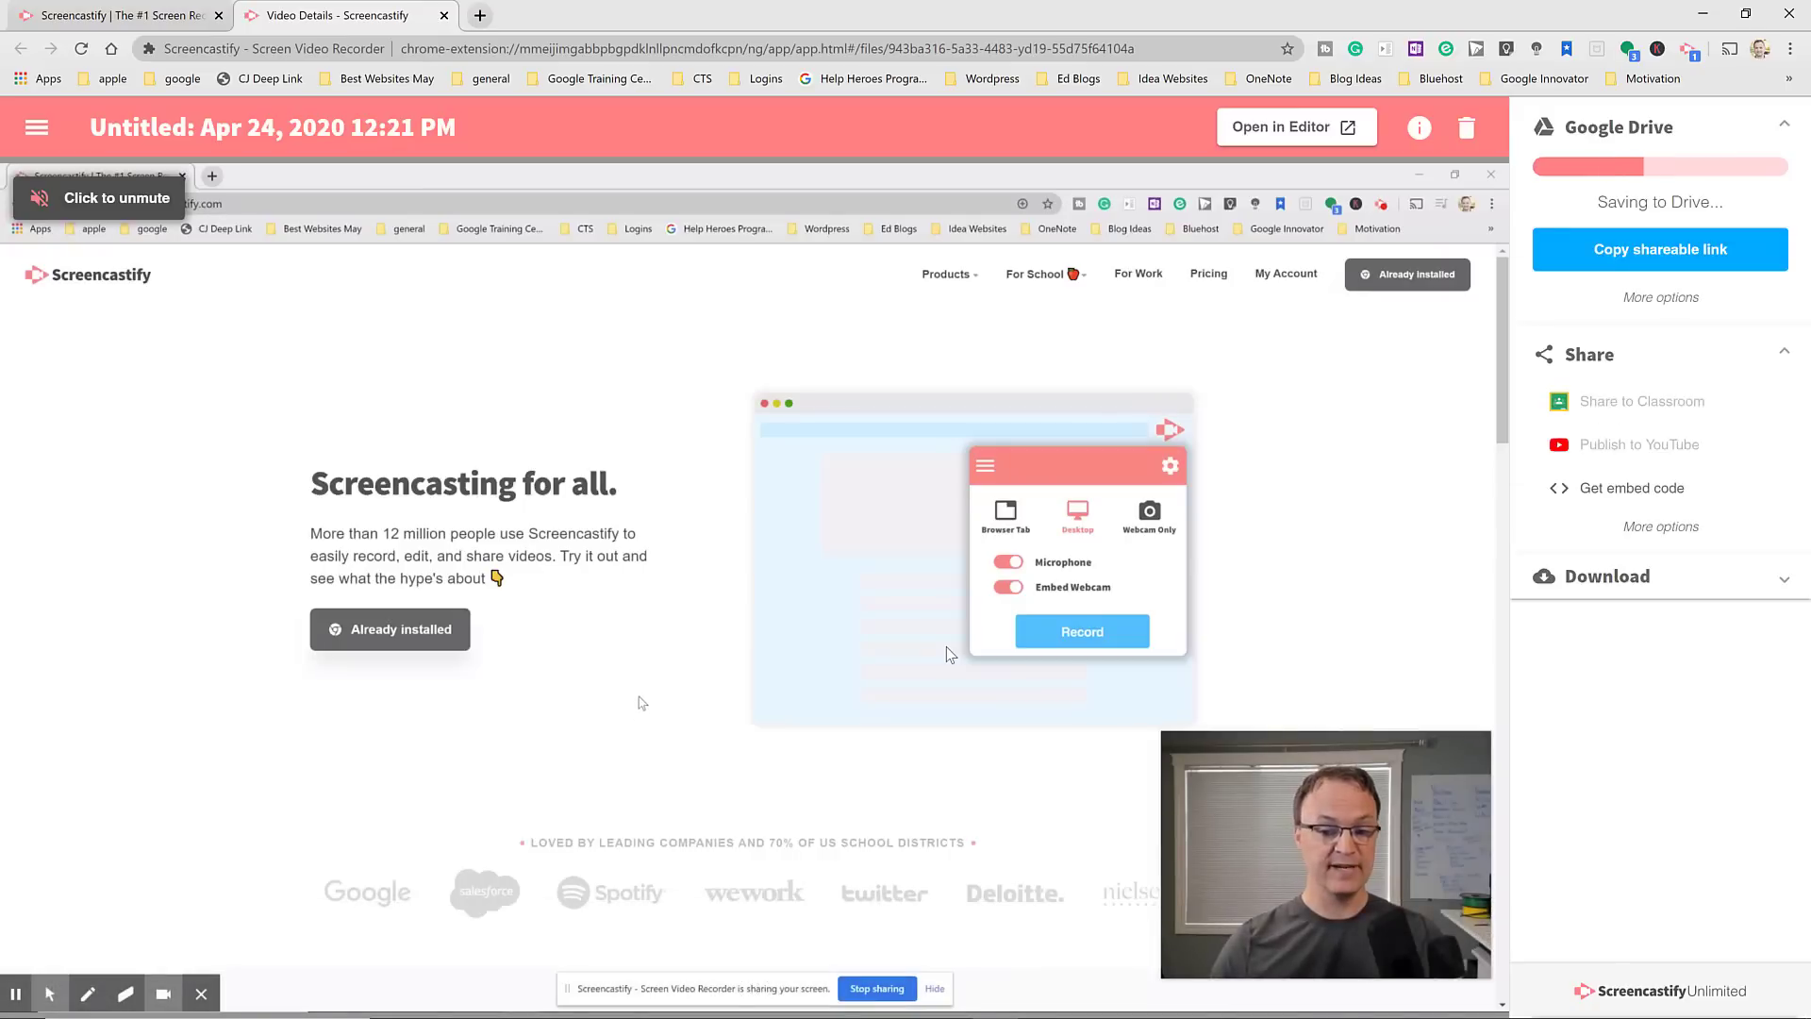
{"action": "mouse_move", "coordinate": [167, 828]}
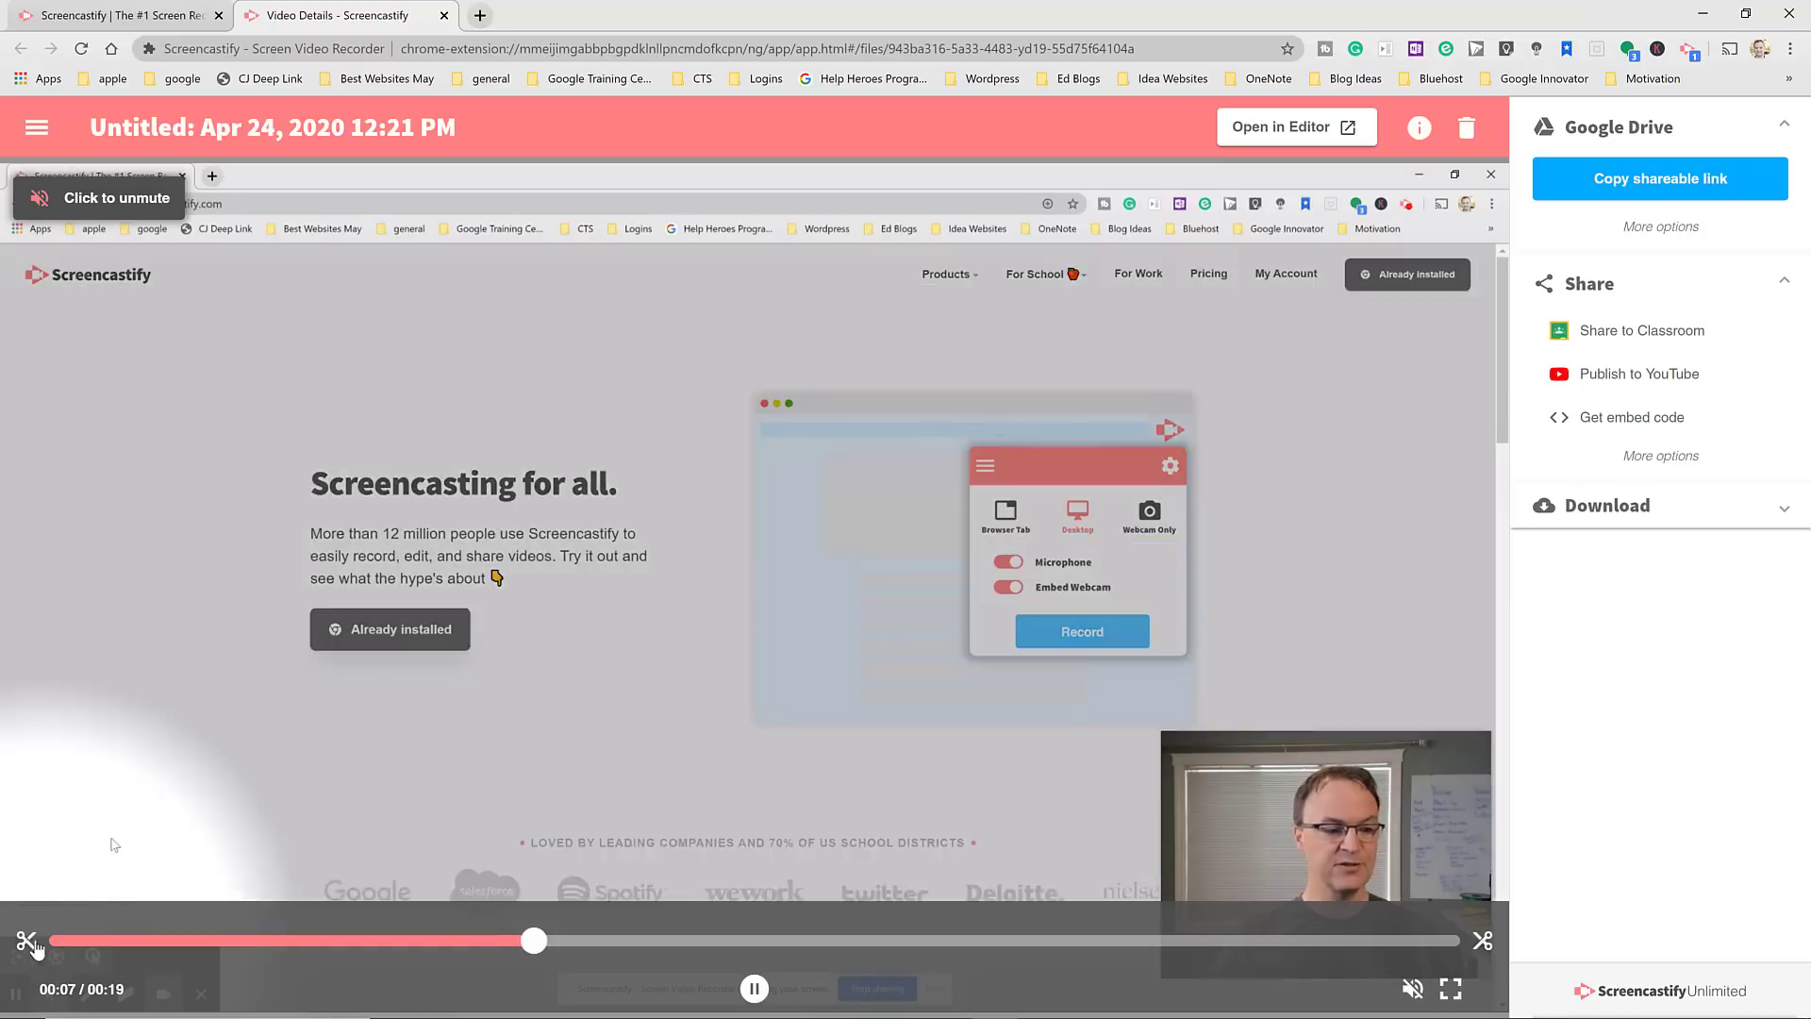
{"action": "left_click", "coordinate": [26, 940]}
{"action": "left_click_drag", "start_coordinate": [1474, 940], "coordinate": [1387, 940]}
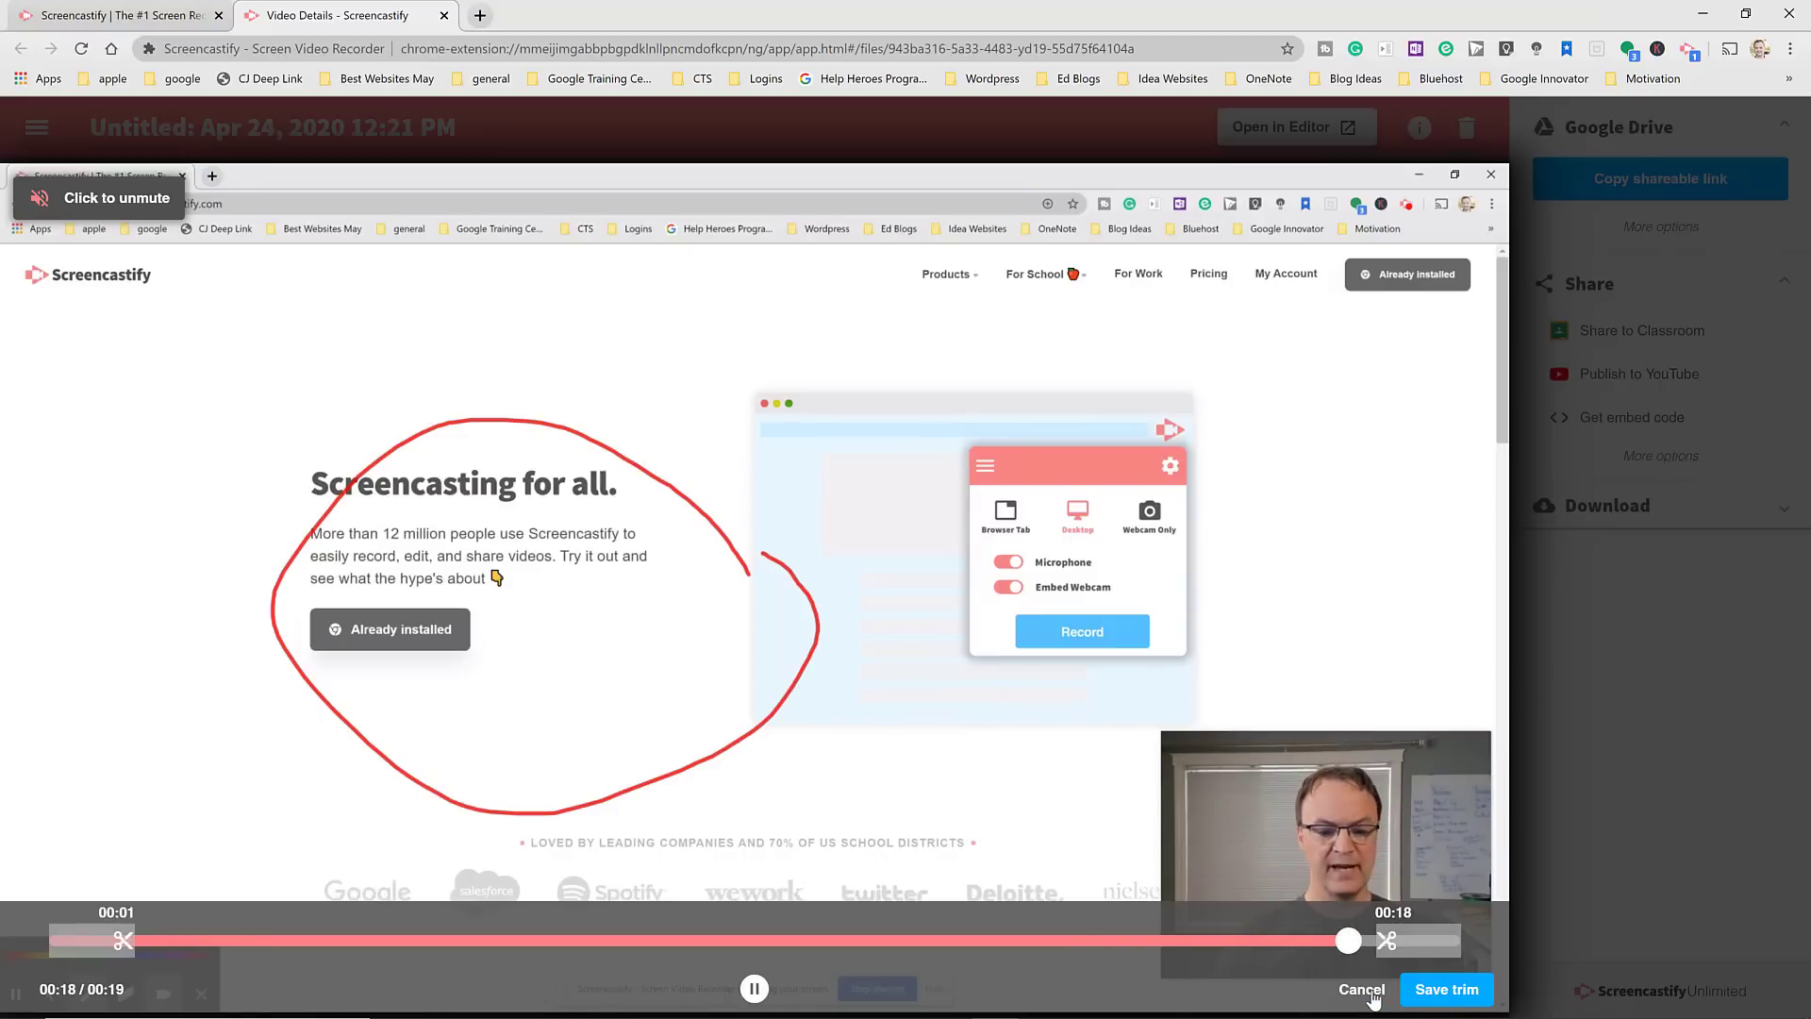
{"action": "left_click", "coordinate": [1362, 988]}
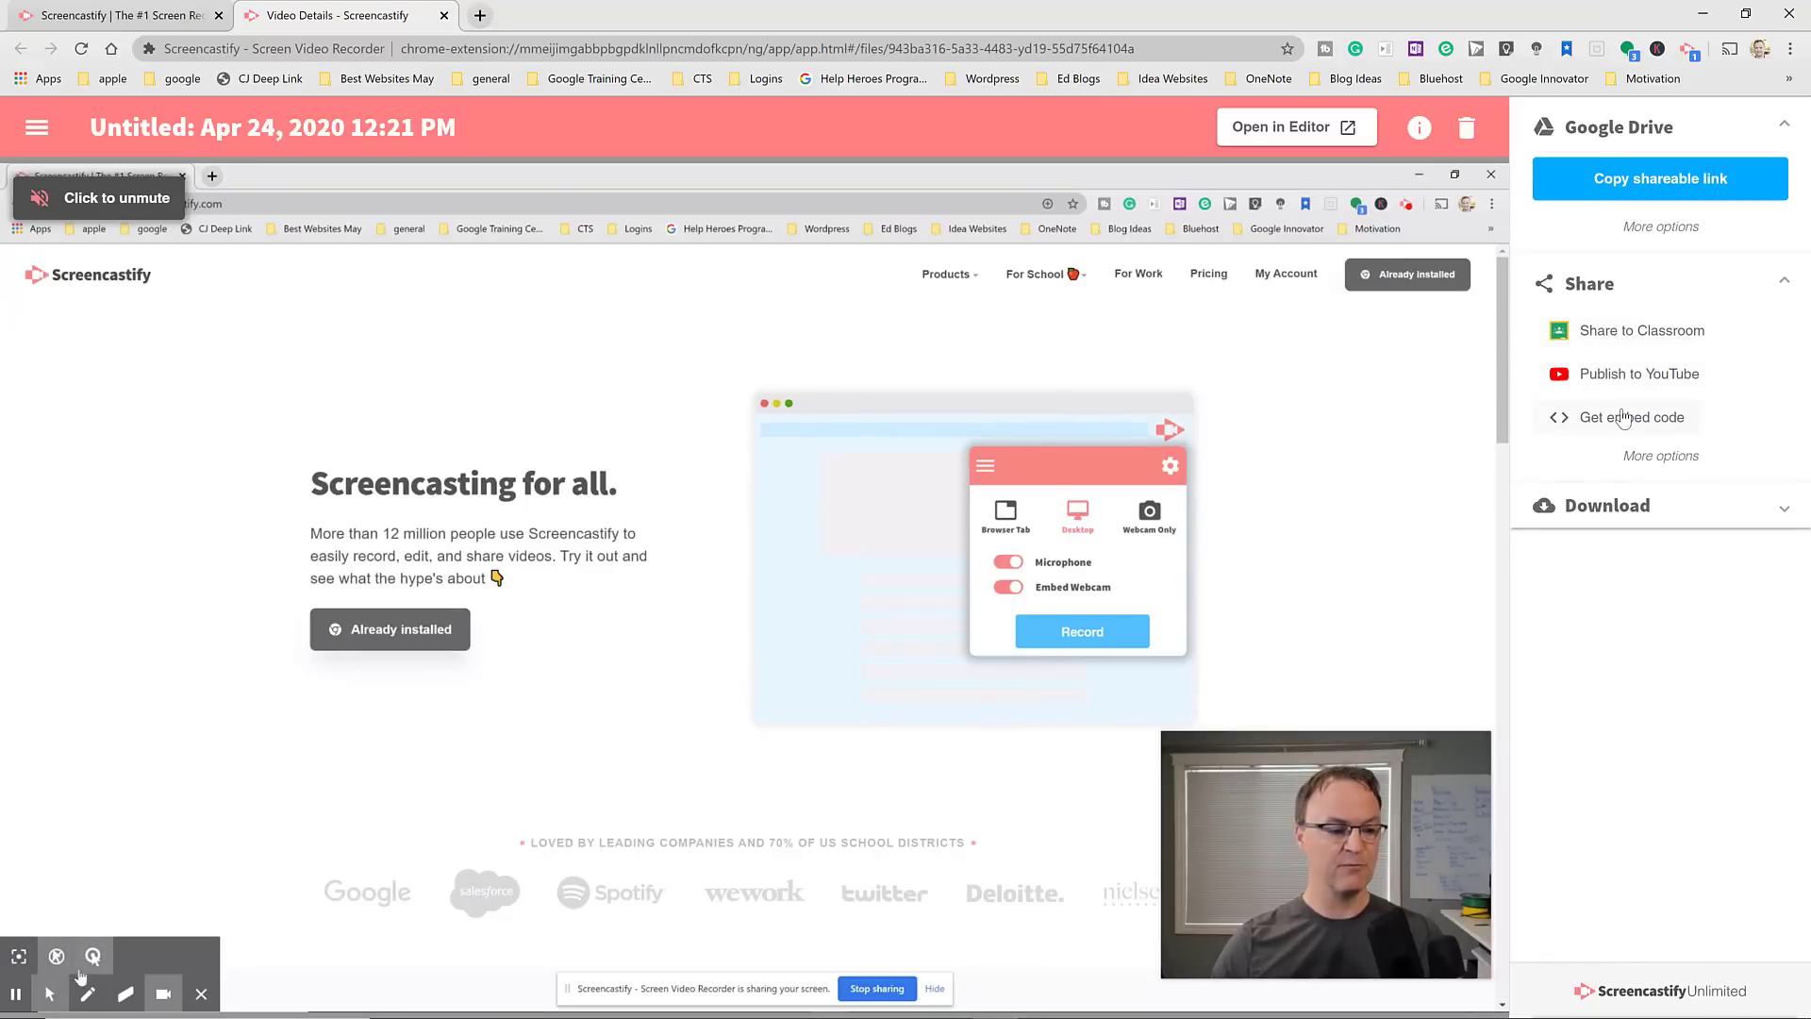
{"action": "left_click", "coordinate": [1773, 514]}
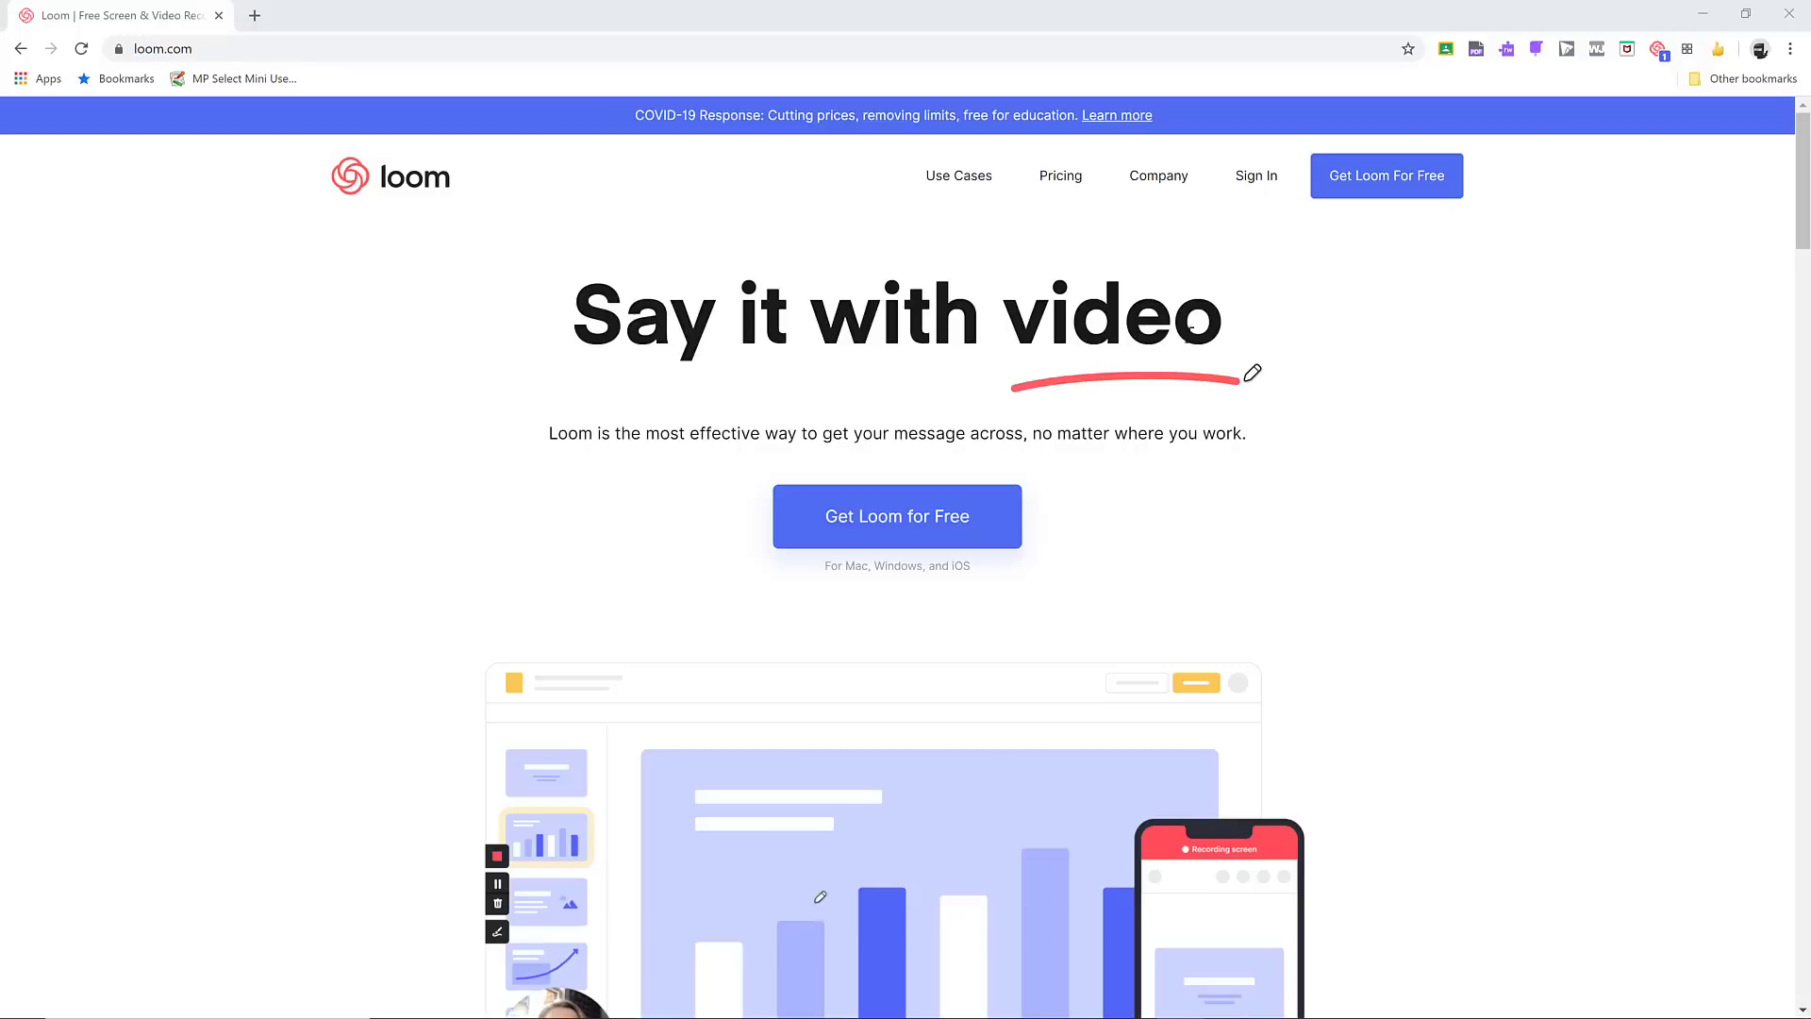
Step: Sign in to Loom with Google, choosing the first listed account
{"action": "left_click", "coordinate": [1252, 178]}
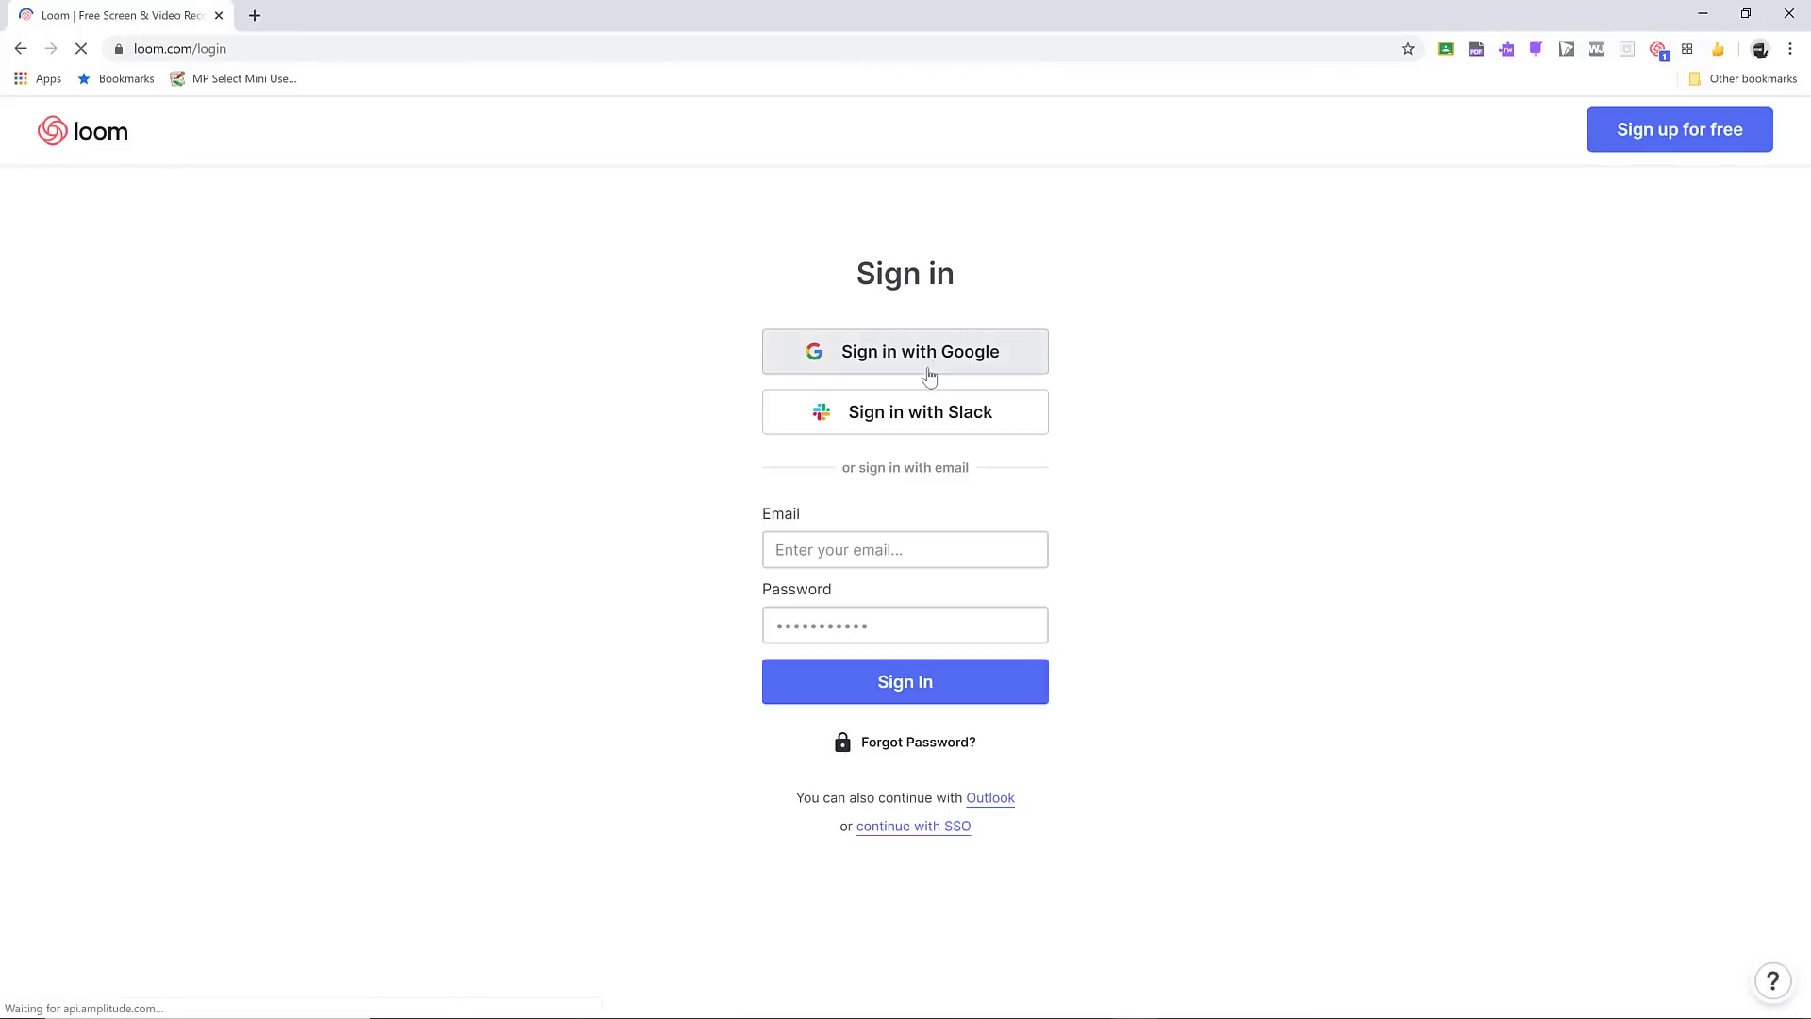
{"action": "left_click", "coordinate": [874, 351]}
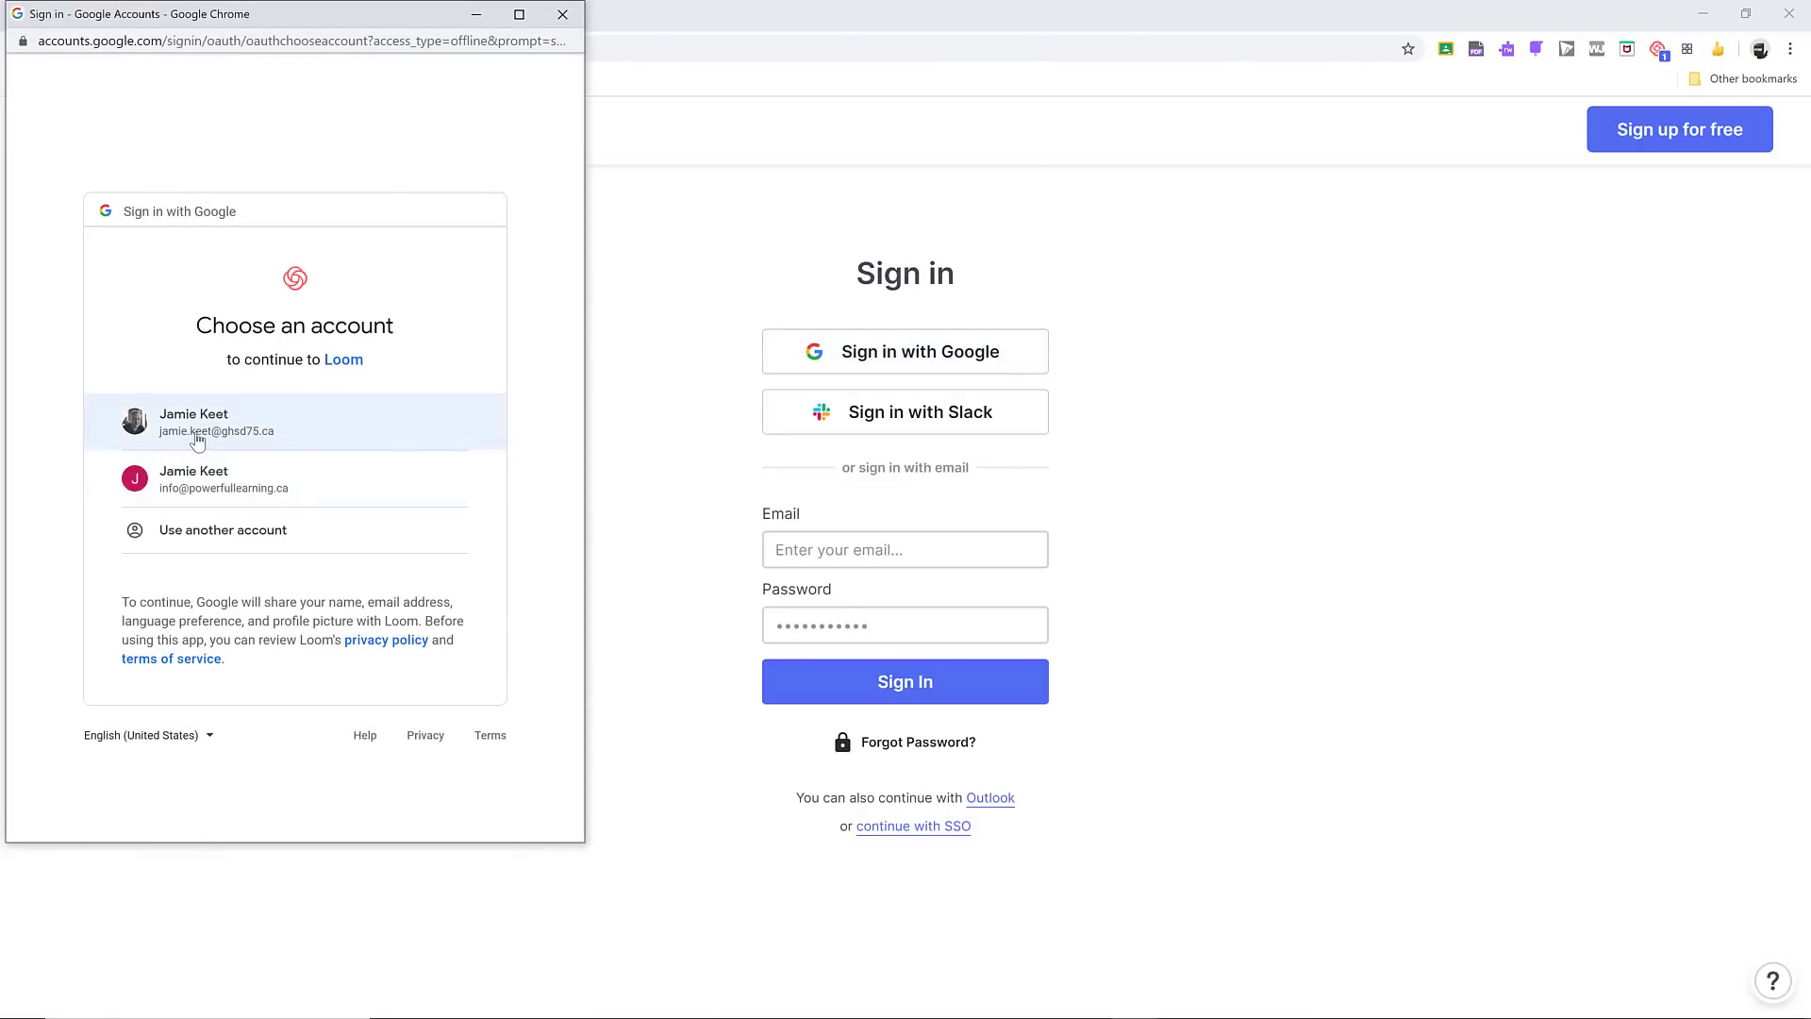
{"action": "left_click", "coordinate": [197, 441]}
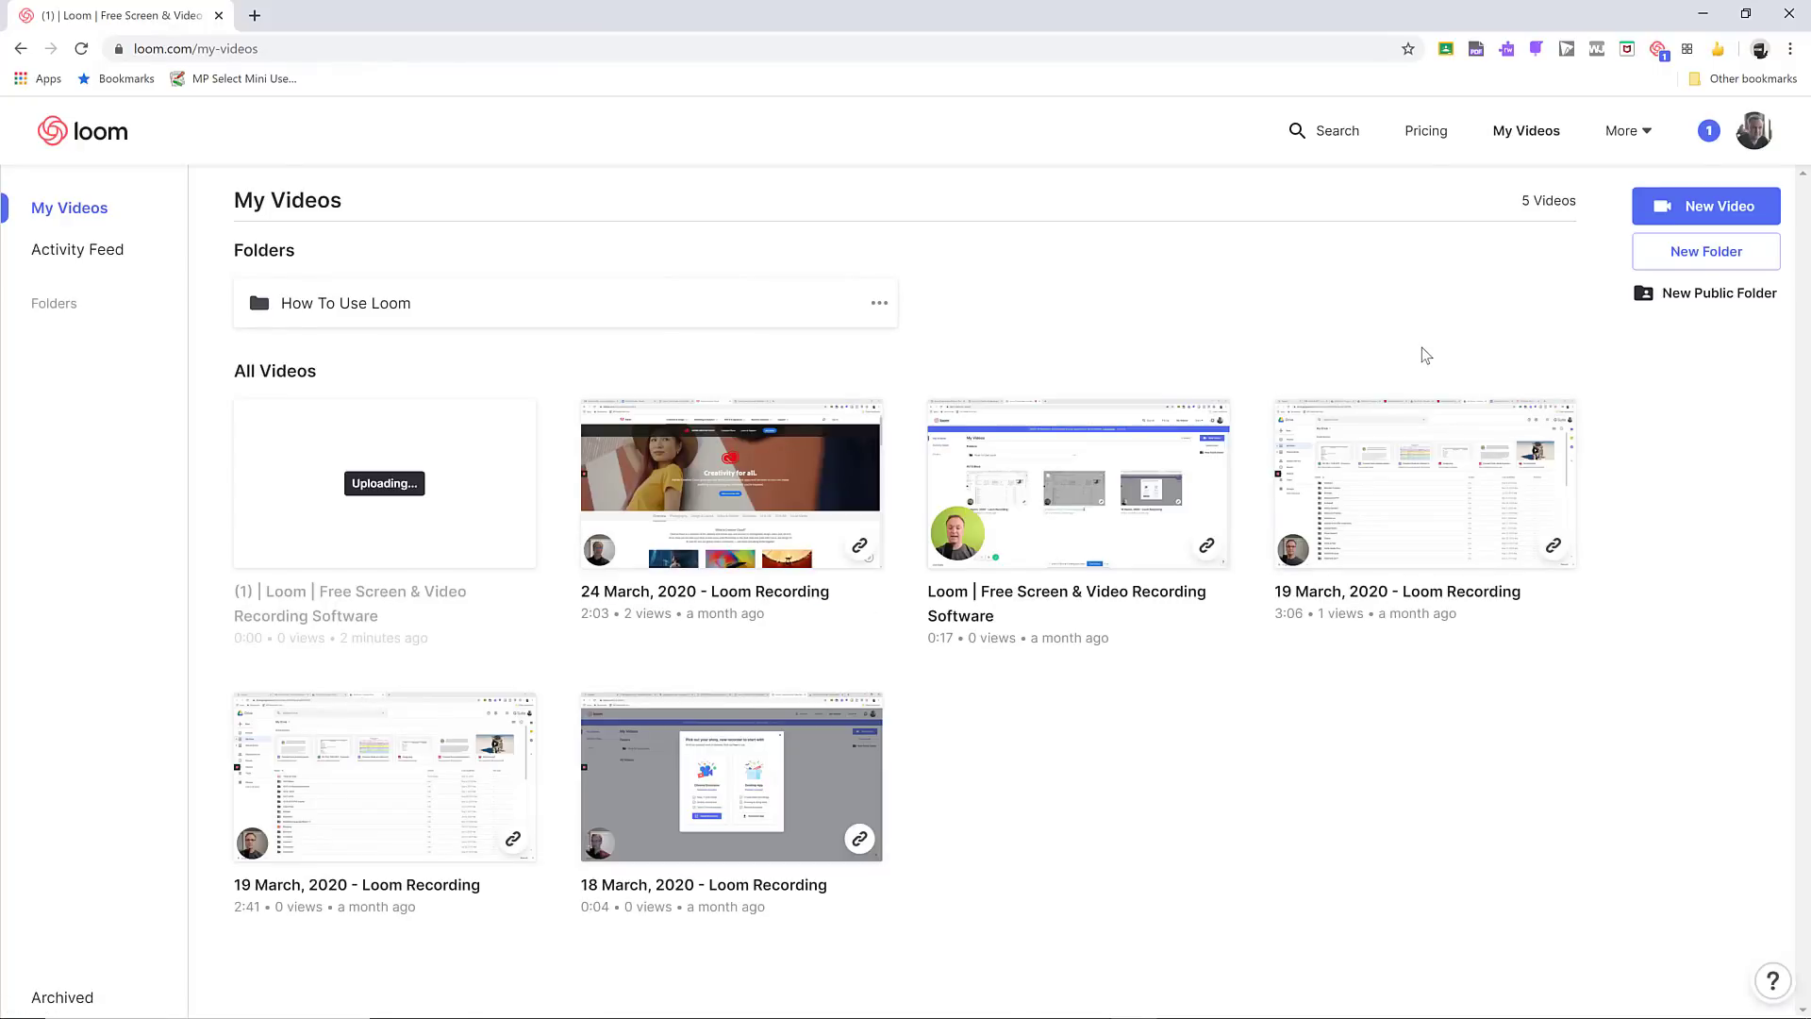
Step: Start a new Loom Screen+Cam, Full Desktop recording with Microphone Audio on
{"action": "left_click", "coordinate": [1691, 210]}
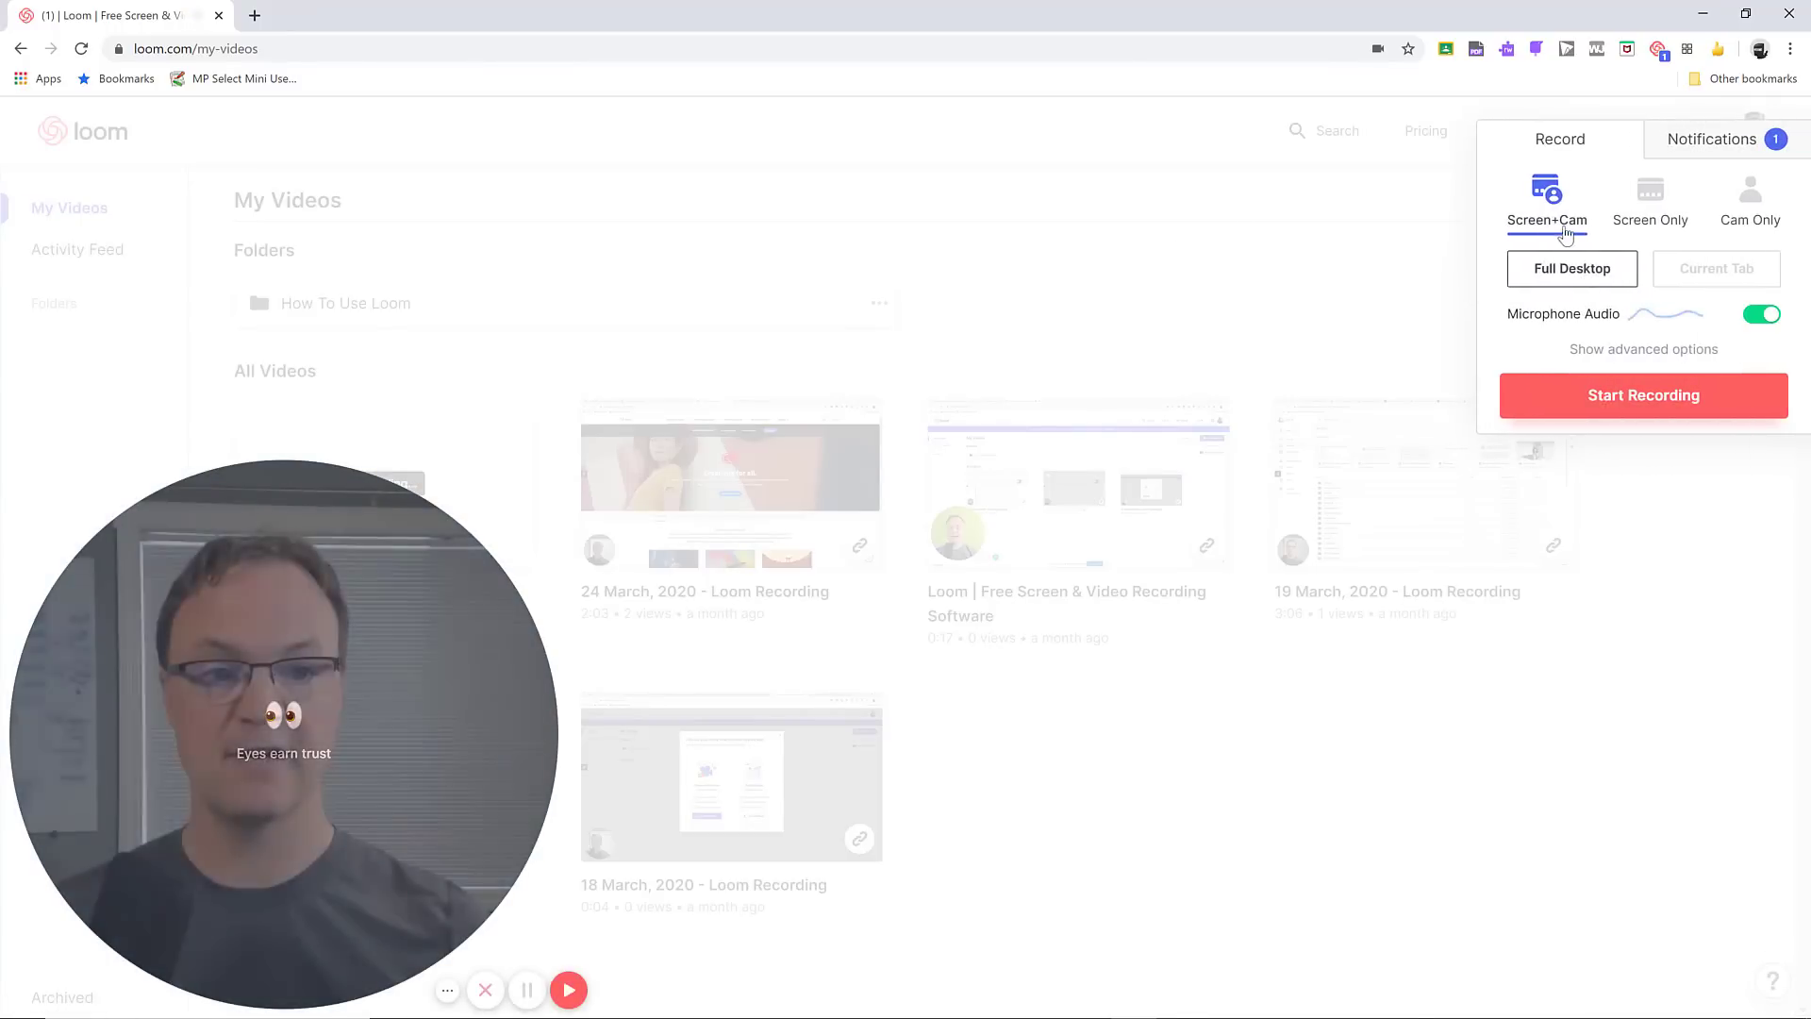
{"action": "mouse_move", "coordinate": [472, 609]}
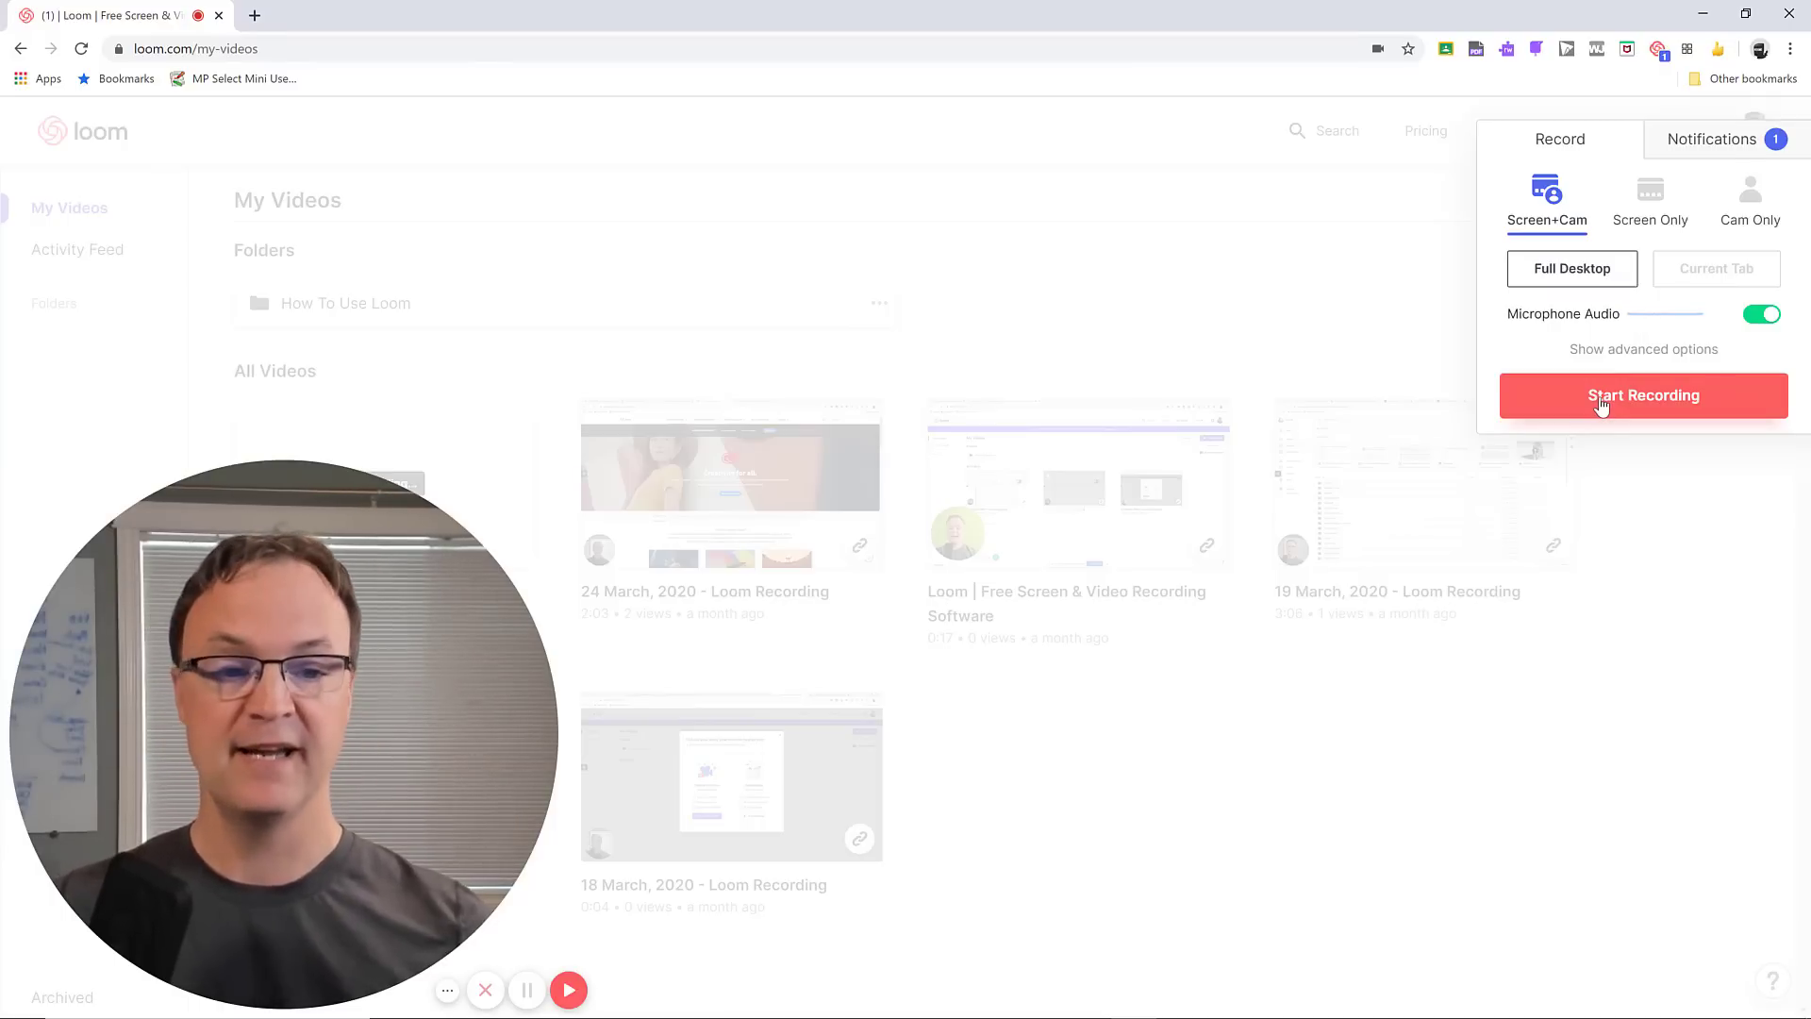
{"action": "left_click", "coordinate": [1509, 411]}
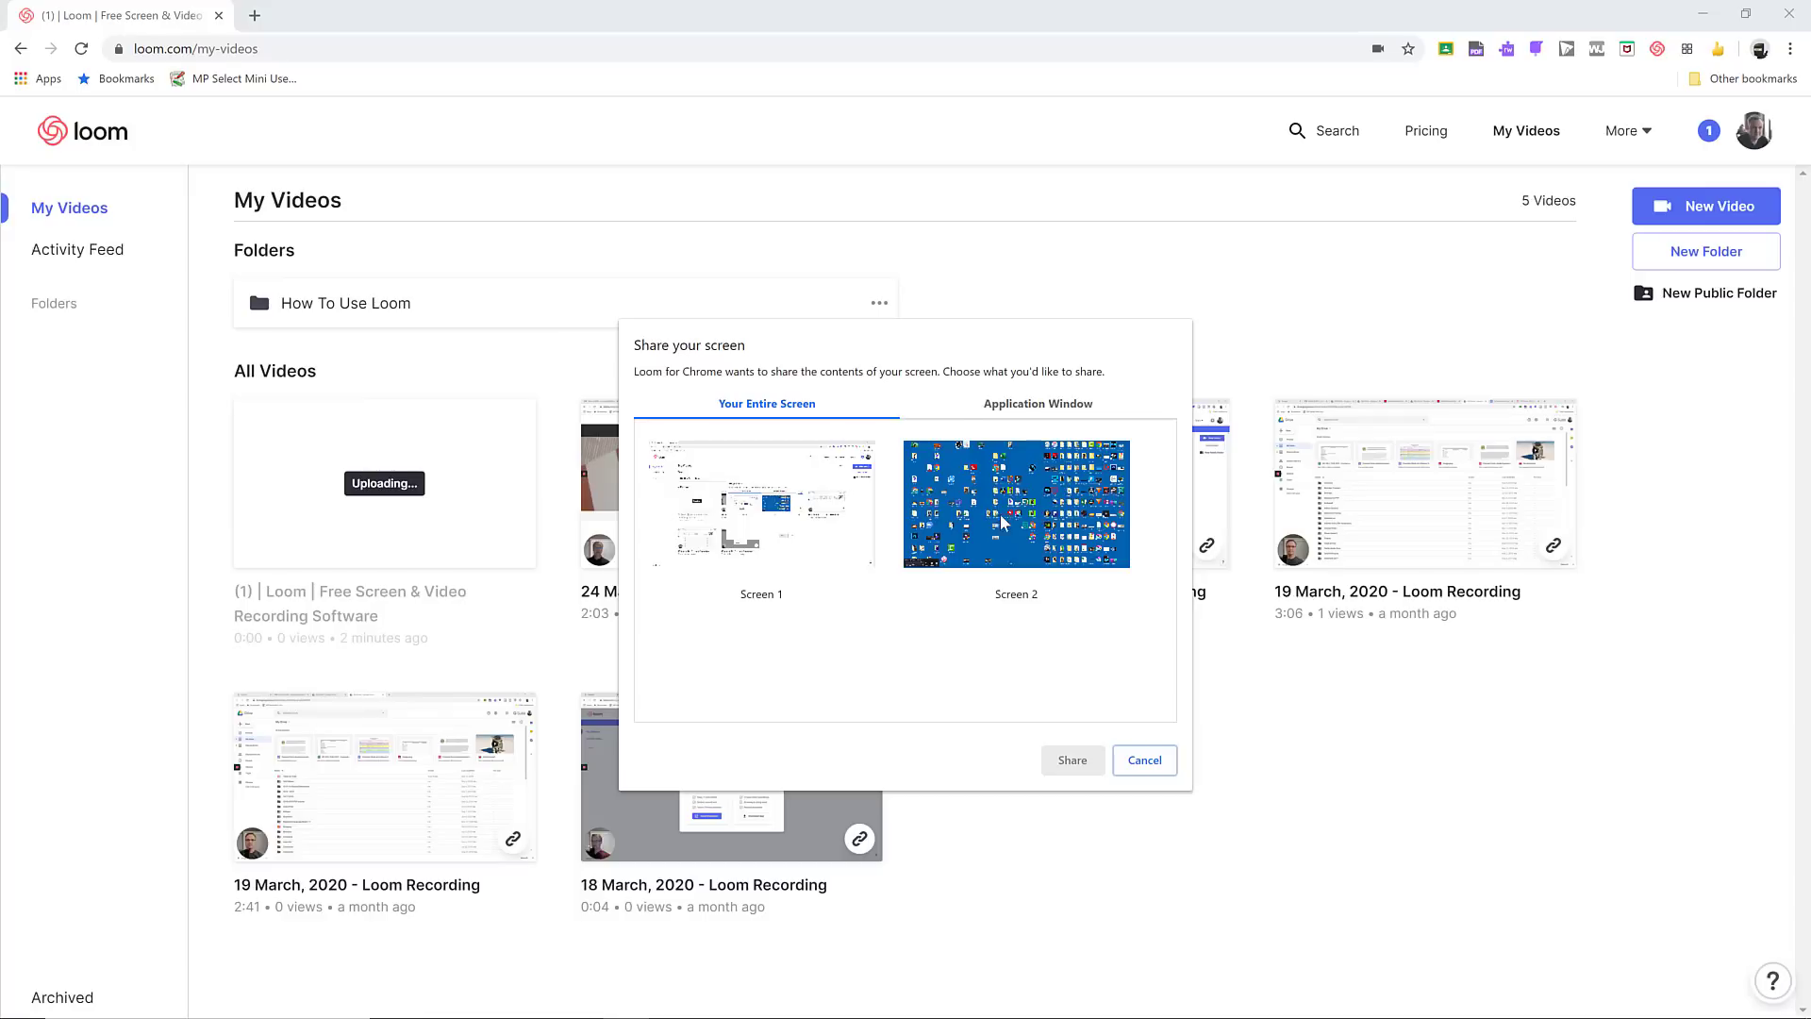
Step: Share Screen 1 to record, then stop sharing after about 6 seconds
{"action": "left_click", "coordinate": [834, 541]}
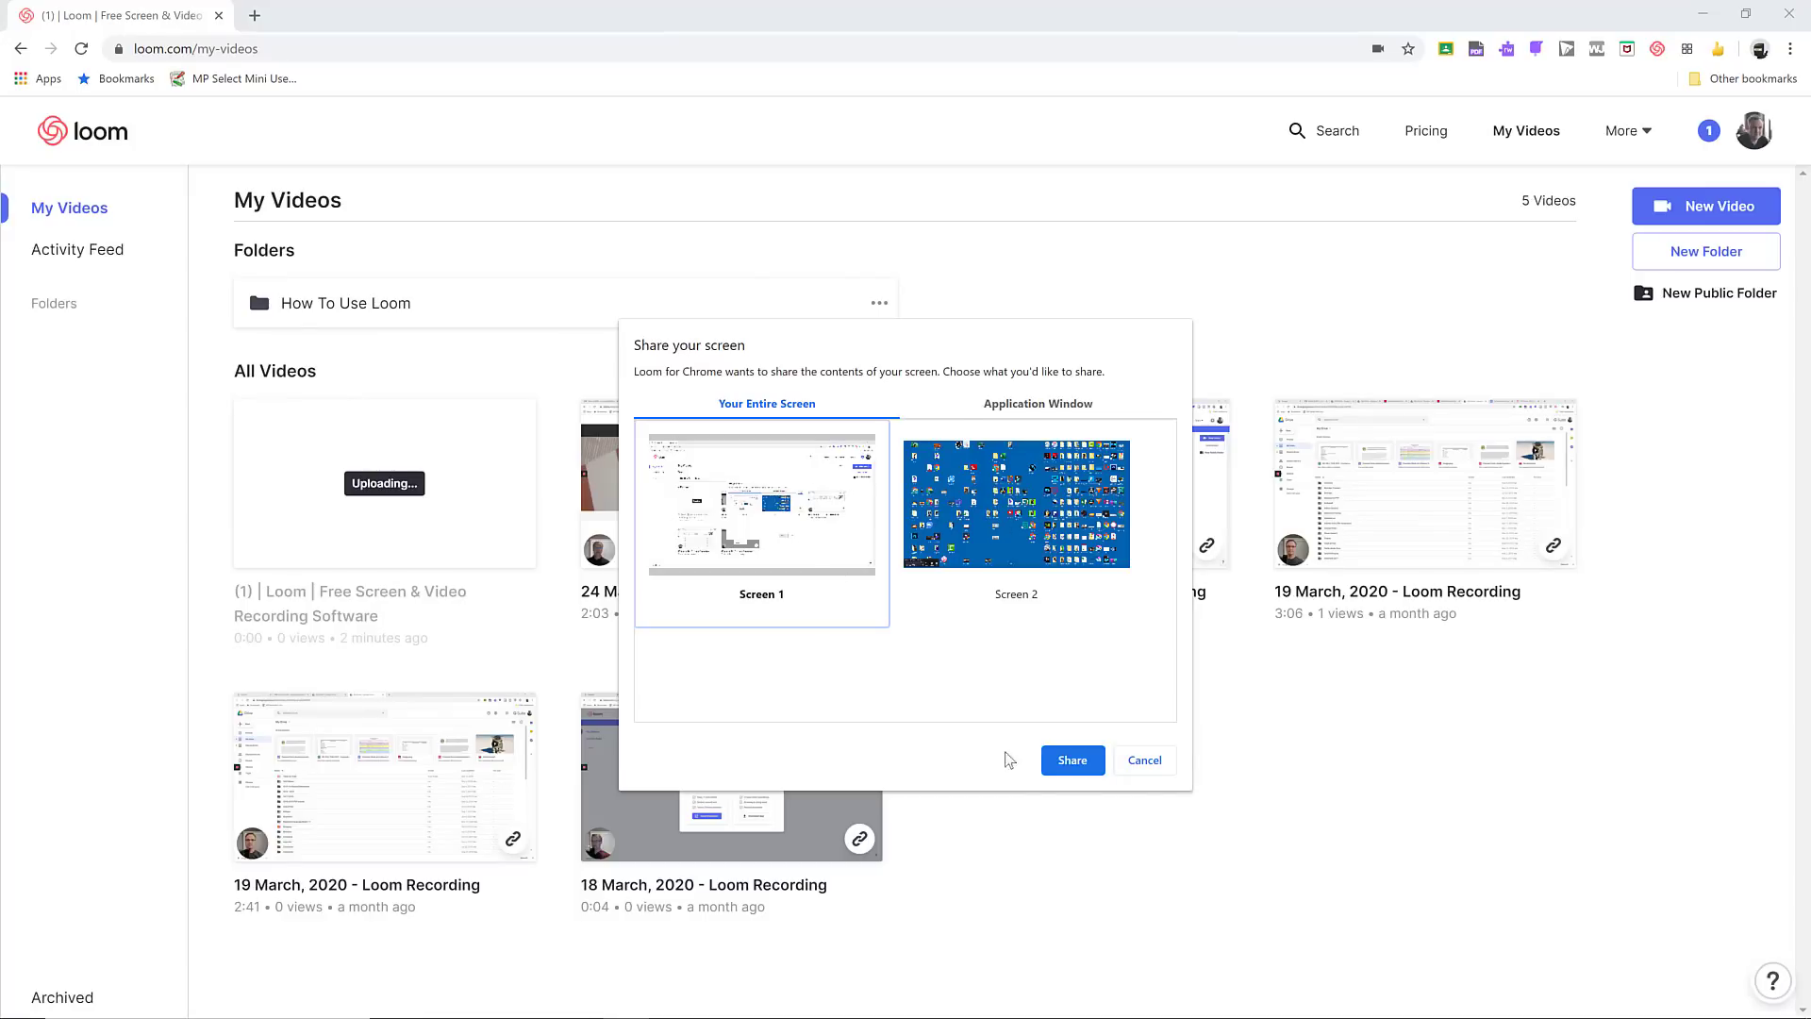
{"action": "left_click", "coordinate": [1075, 762]}
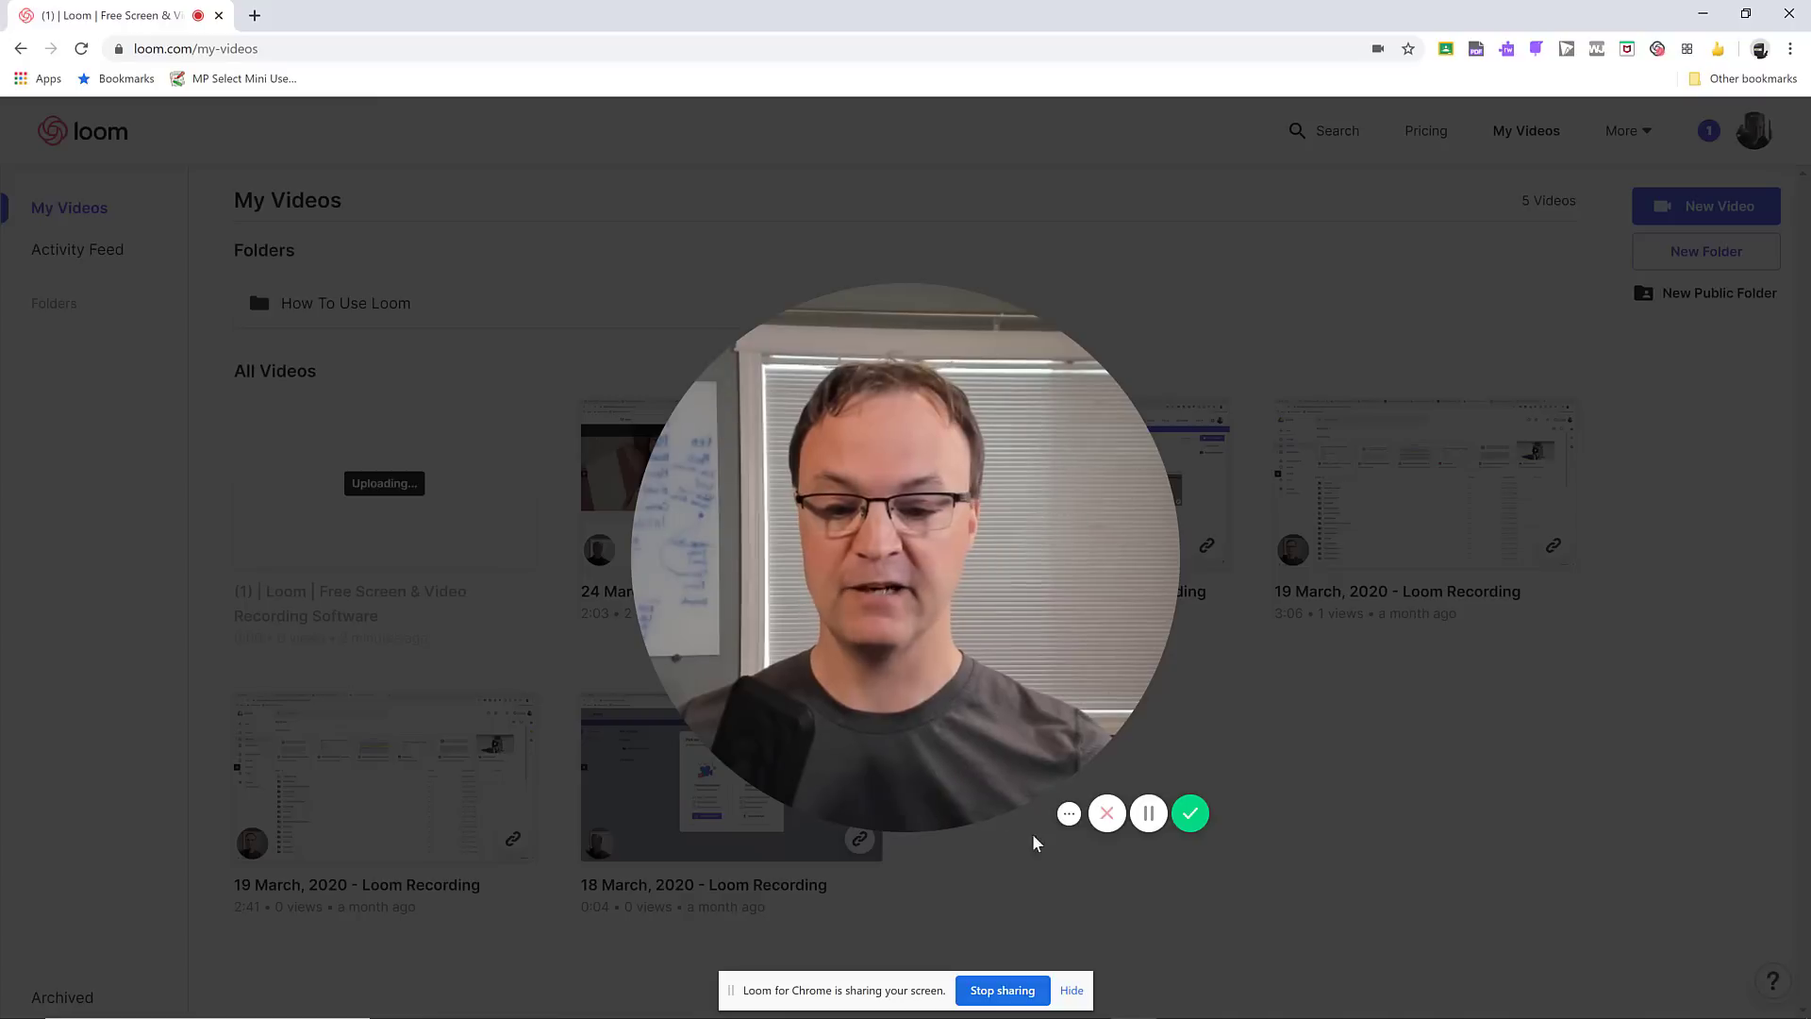
{"action": "left_click", "coordinate": [1012, 996]}
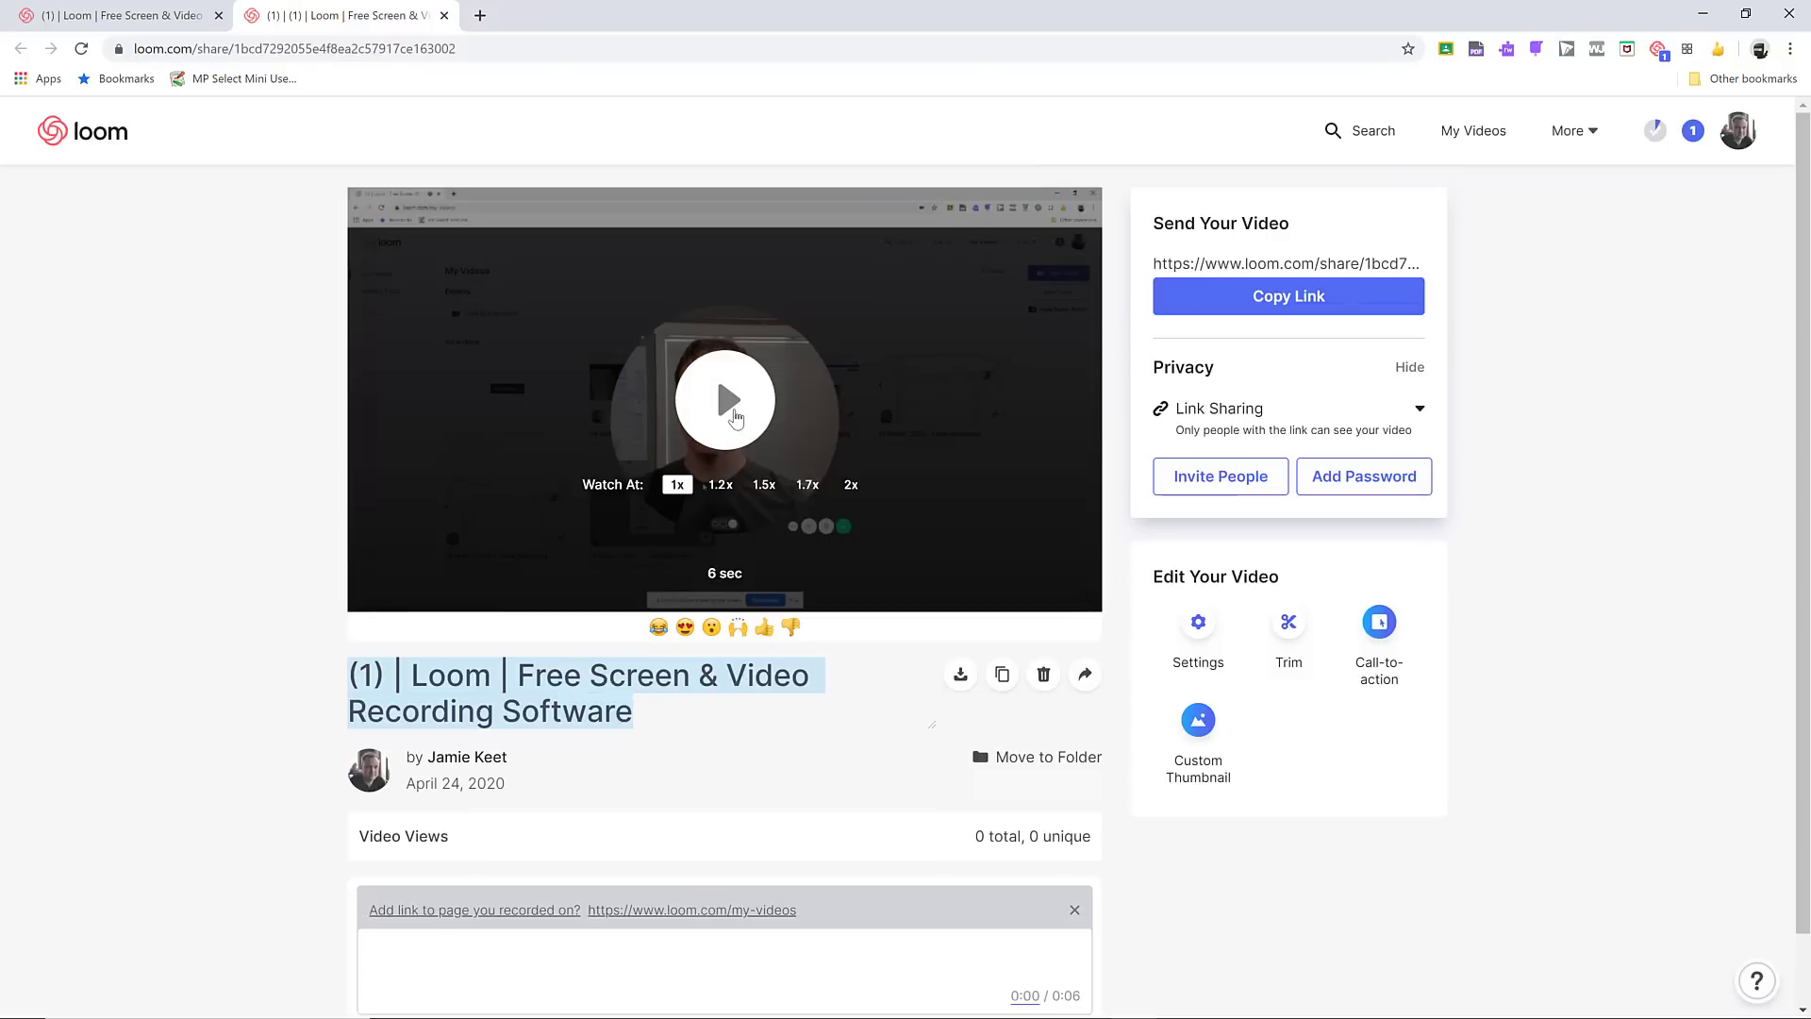
Step: Play the new 6-second Loom recording and pause it
{"action": "left_click", "coordinate": [725, 398]}
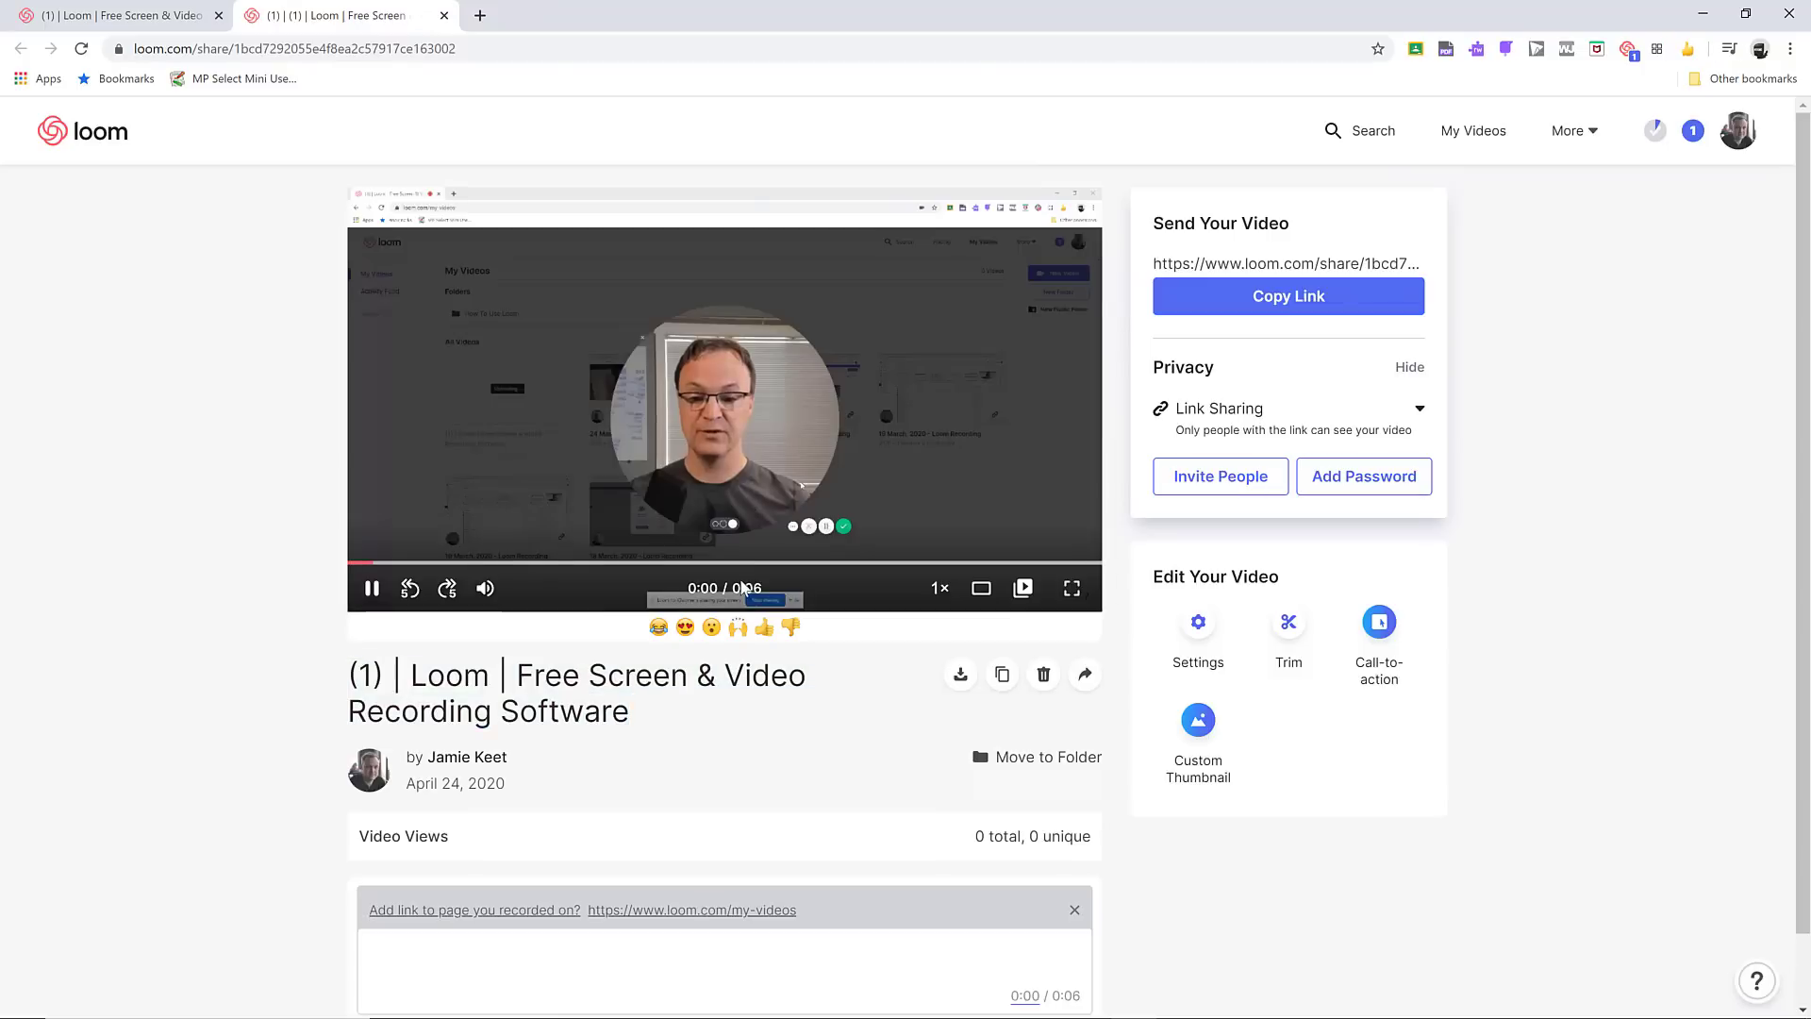
{"action": "left_click", "coordinate": [372, 588]}
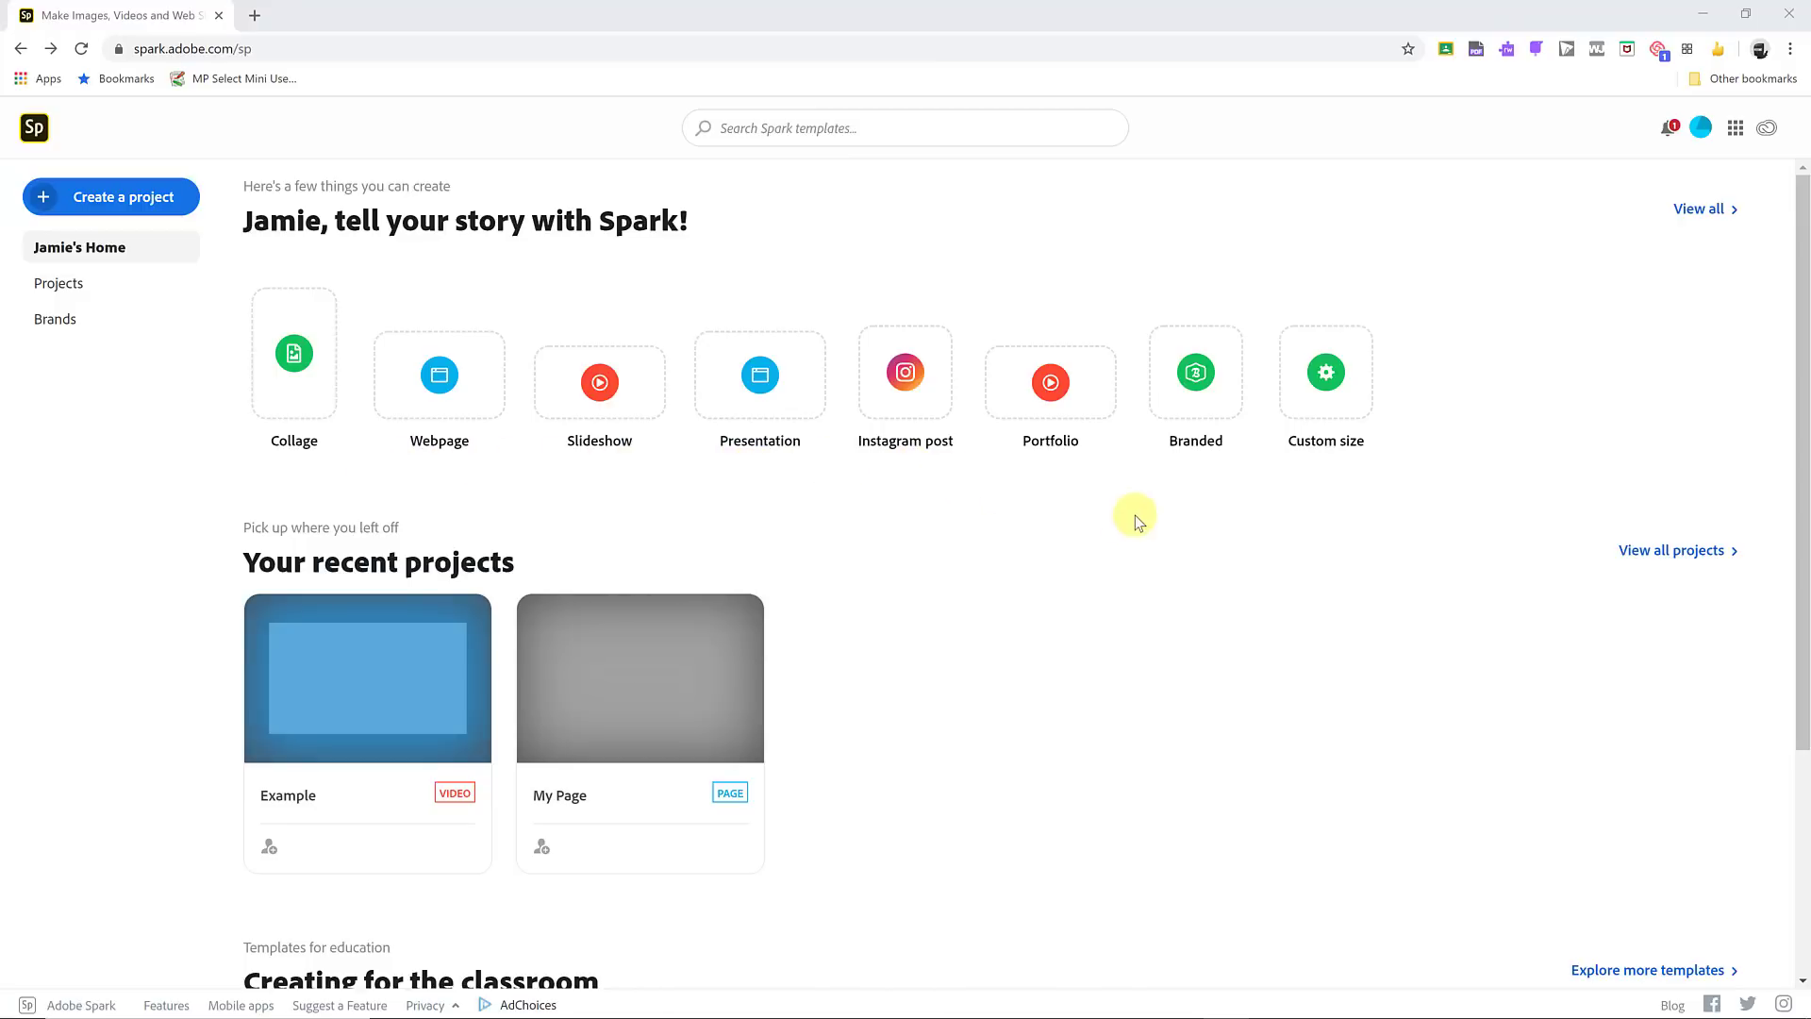
{"action": "left_click", "coordinate": [789, 142]}
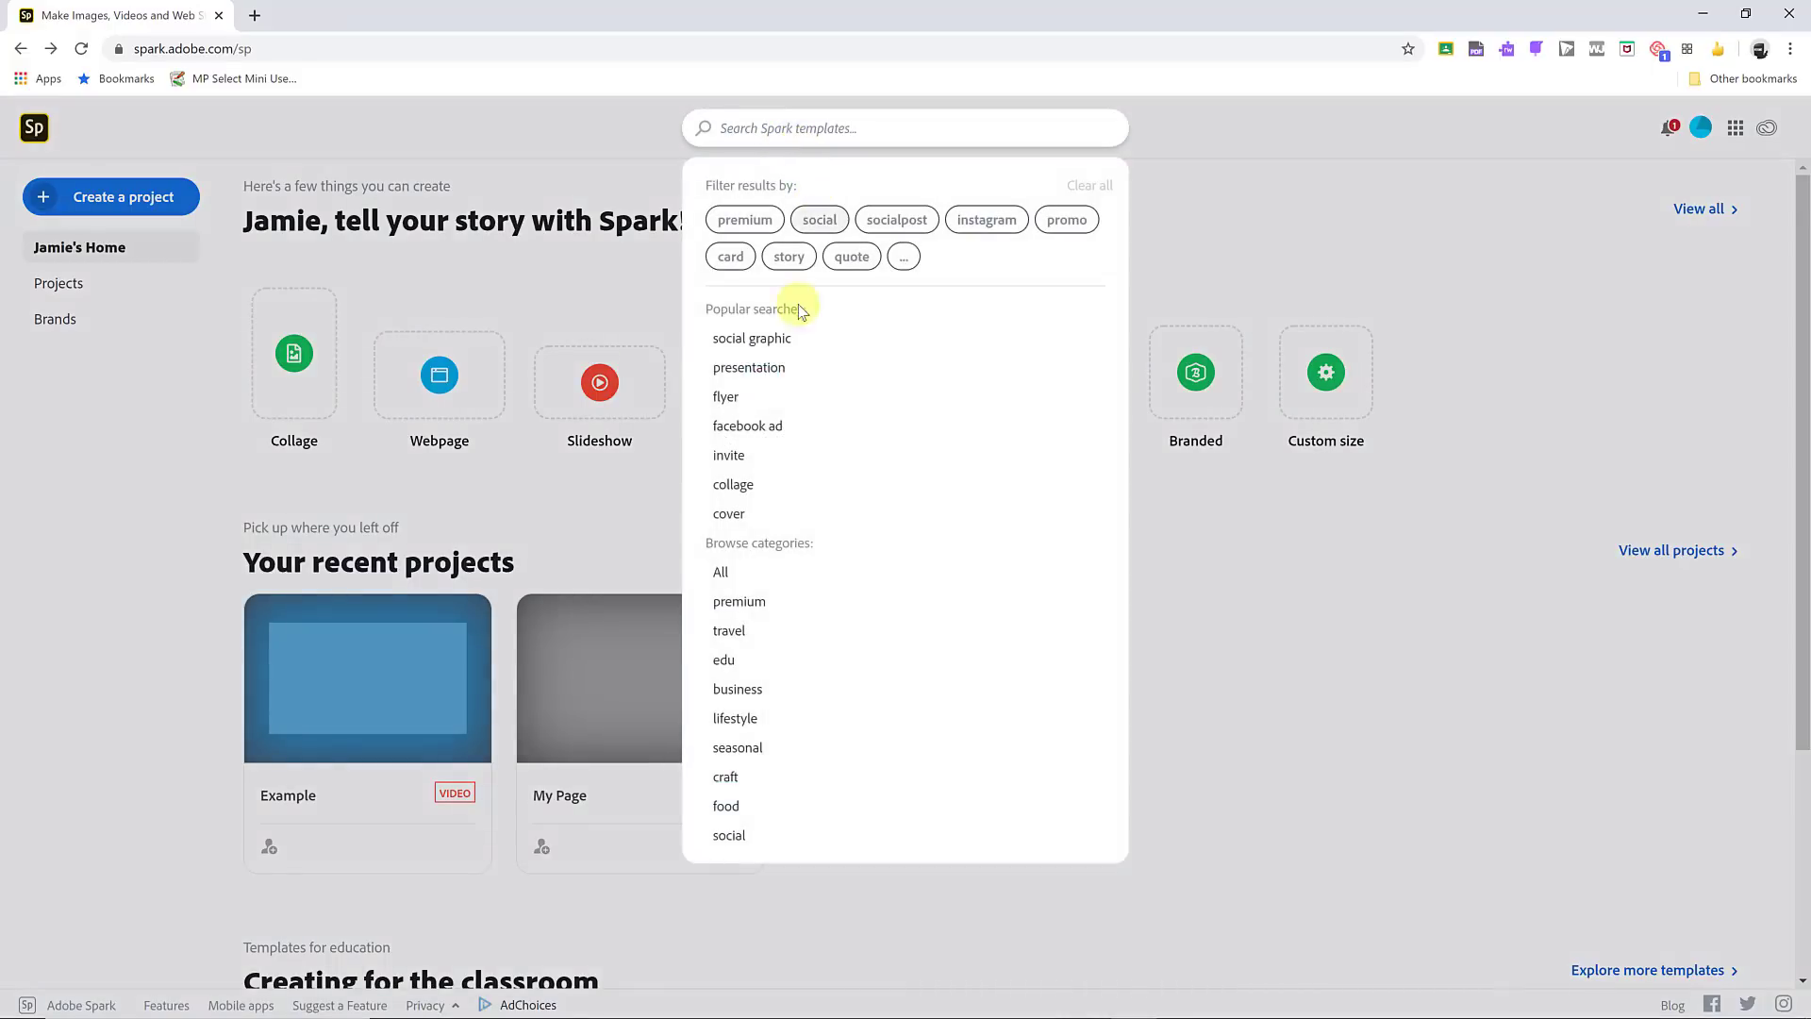
{"action": "left_click", "coordinate": [755, 659]}
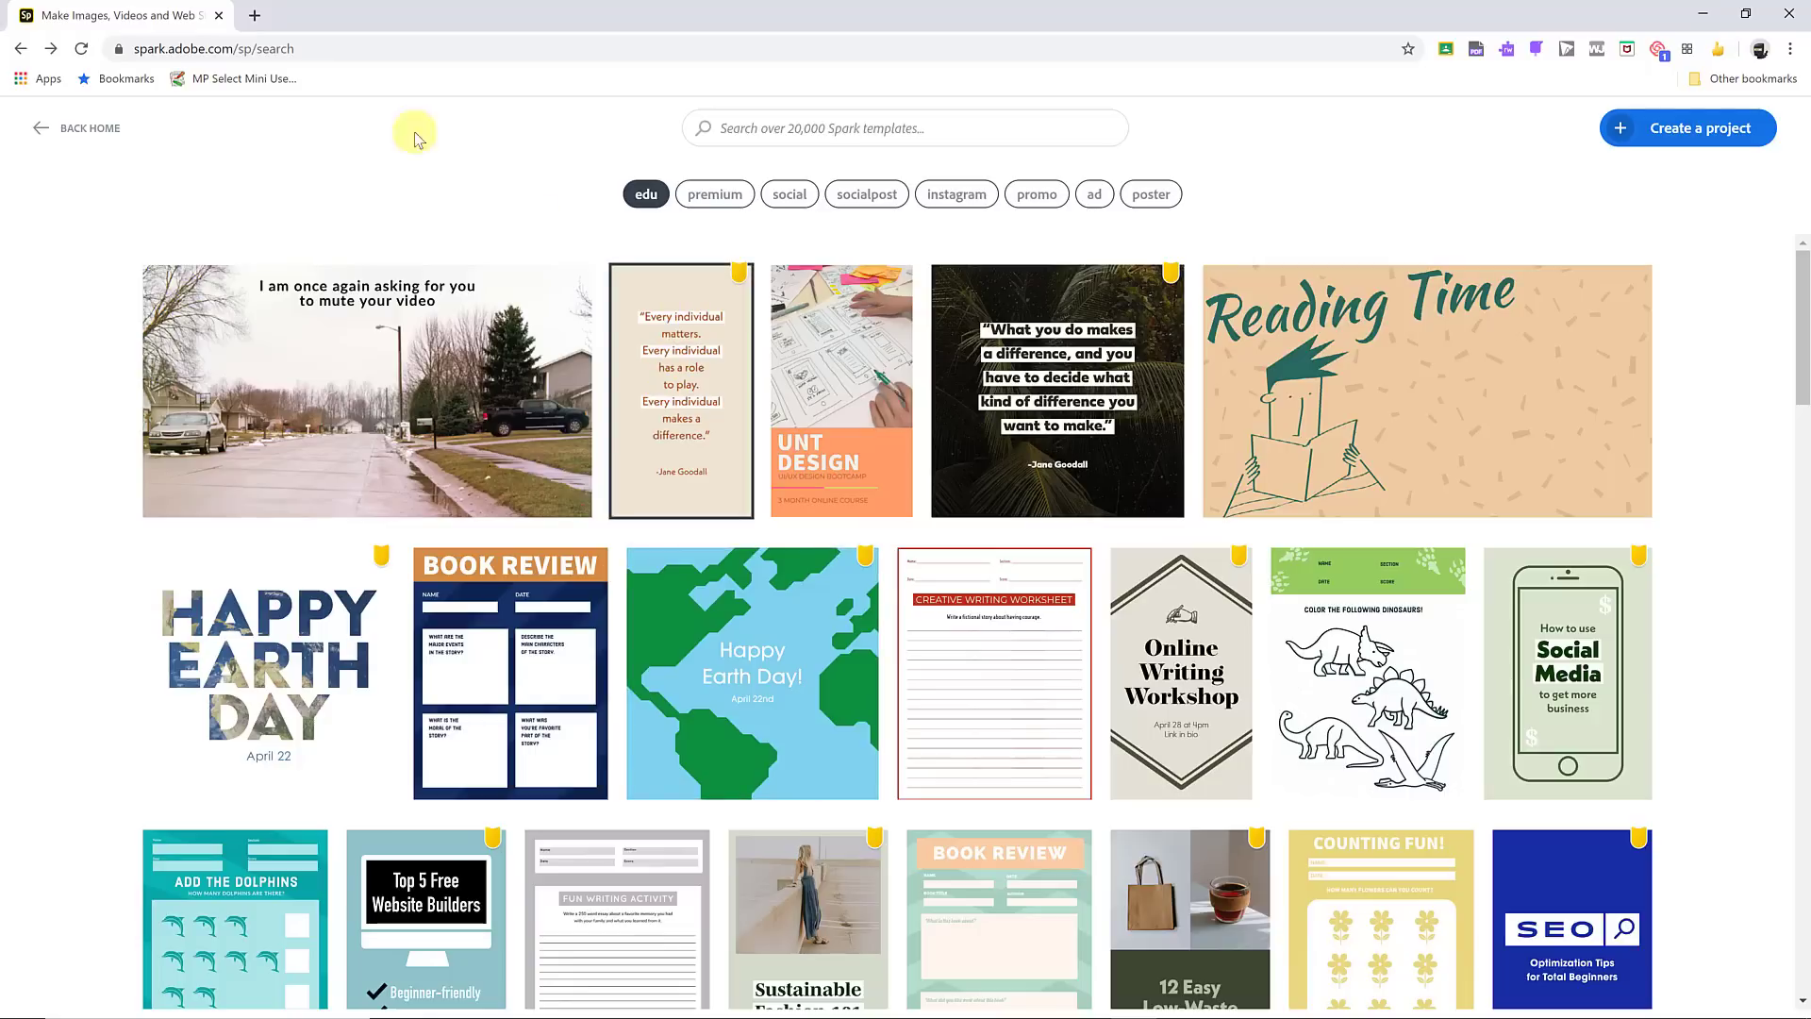
{"action": "left_click", "coordinate": [75, 129]}
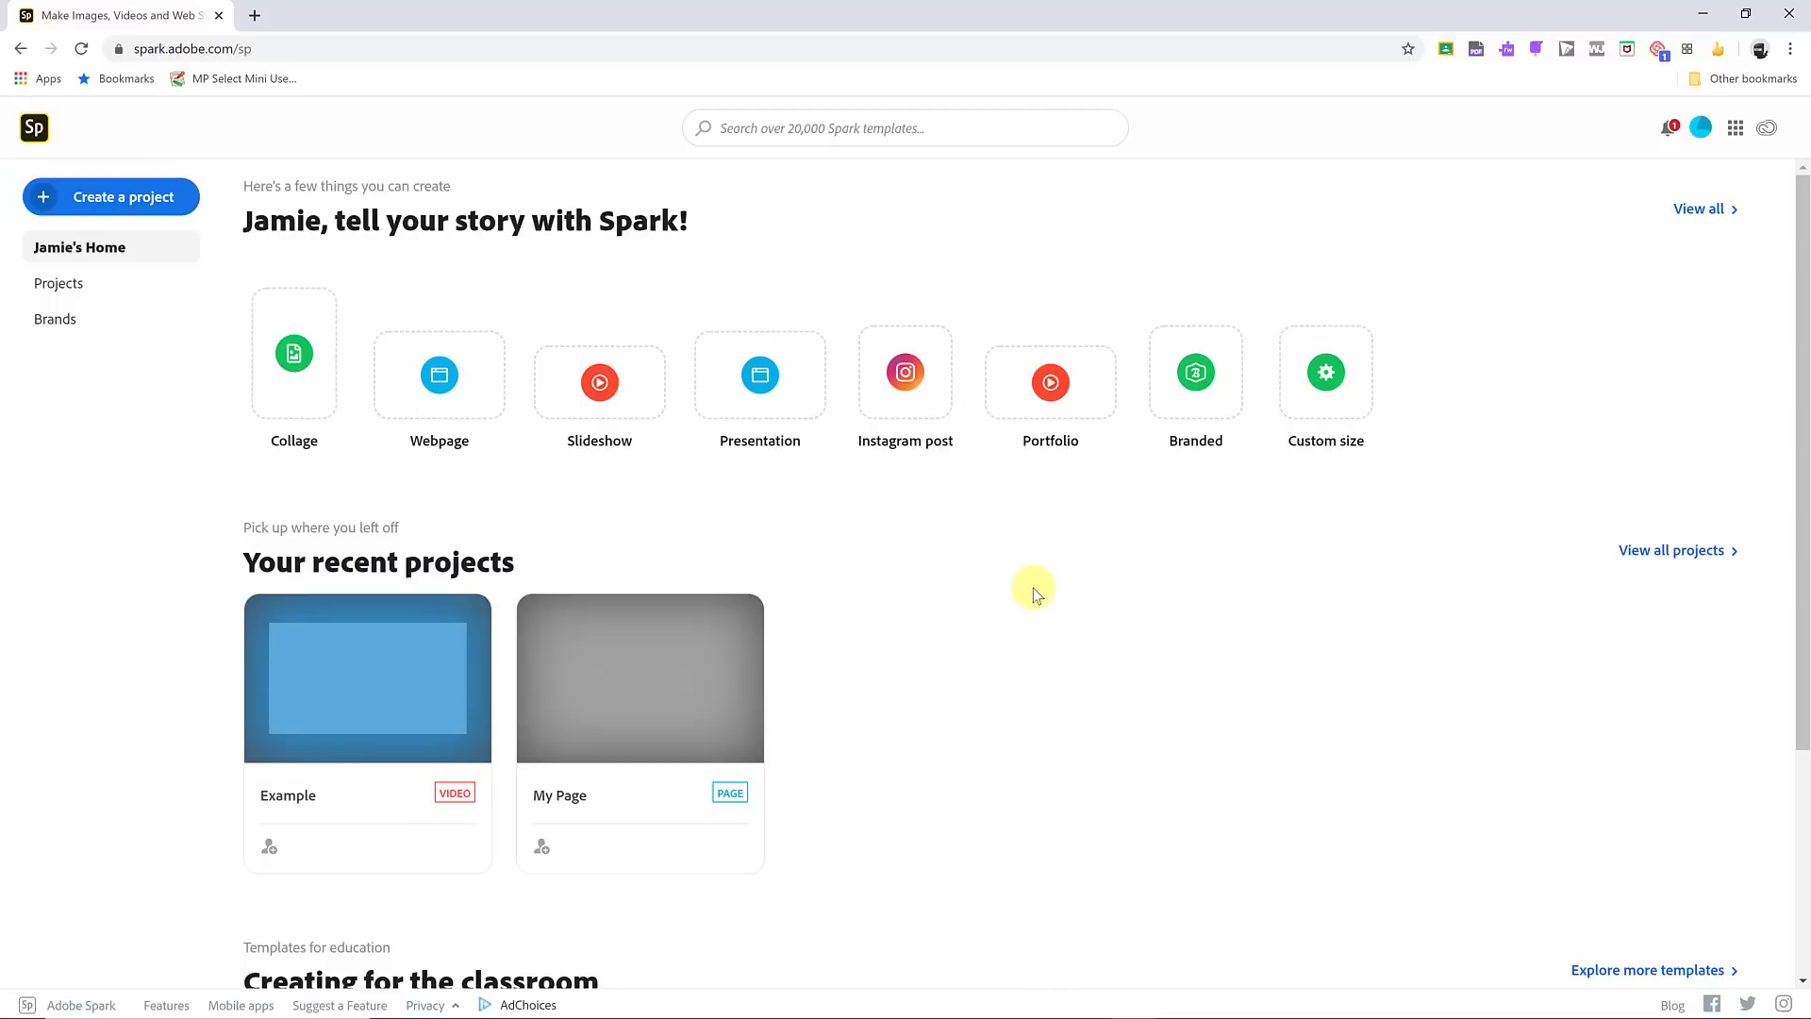
Step: Create a Spark video titled 'Examples' and pick the Promote an Idea template
{"action": "left_click", "coordinate": [1027, 398]}
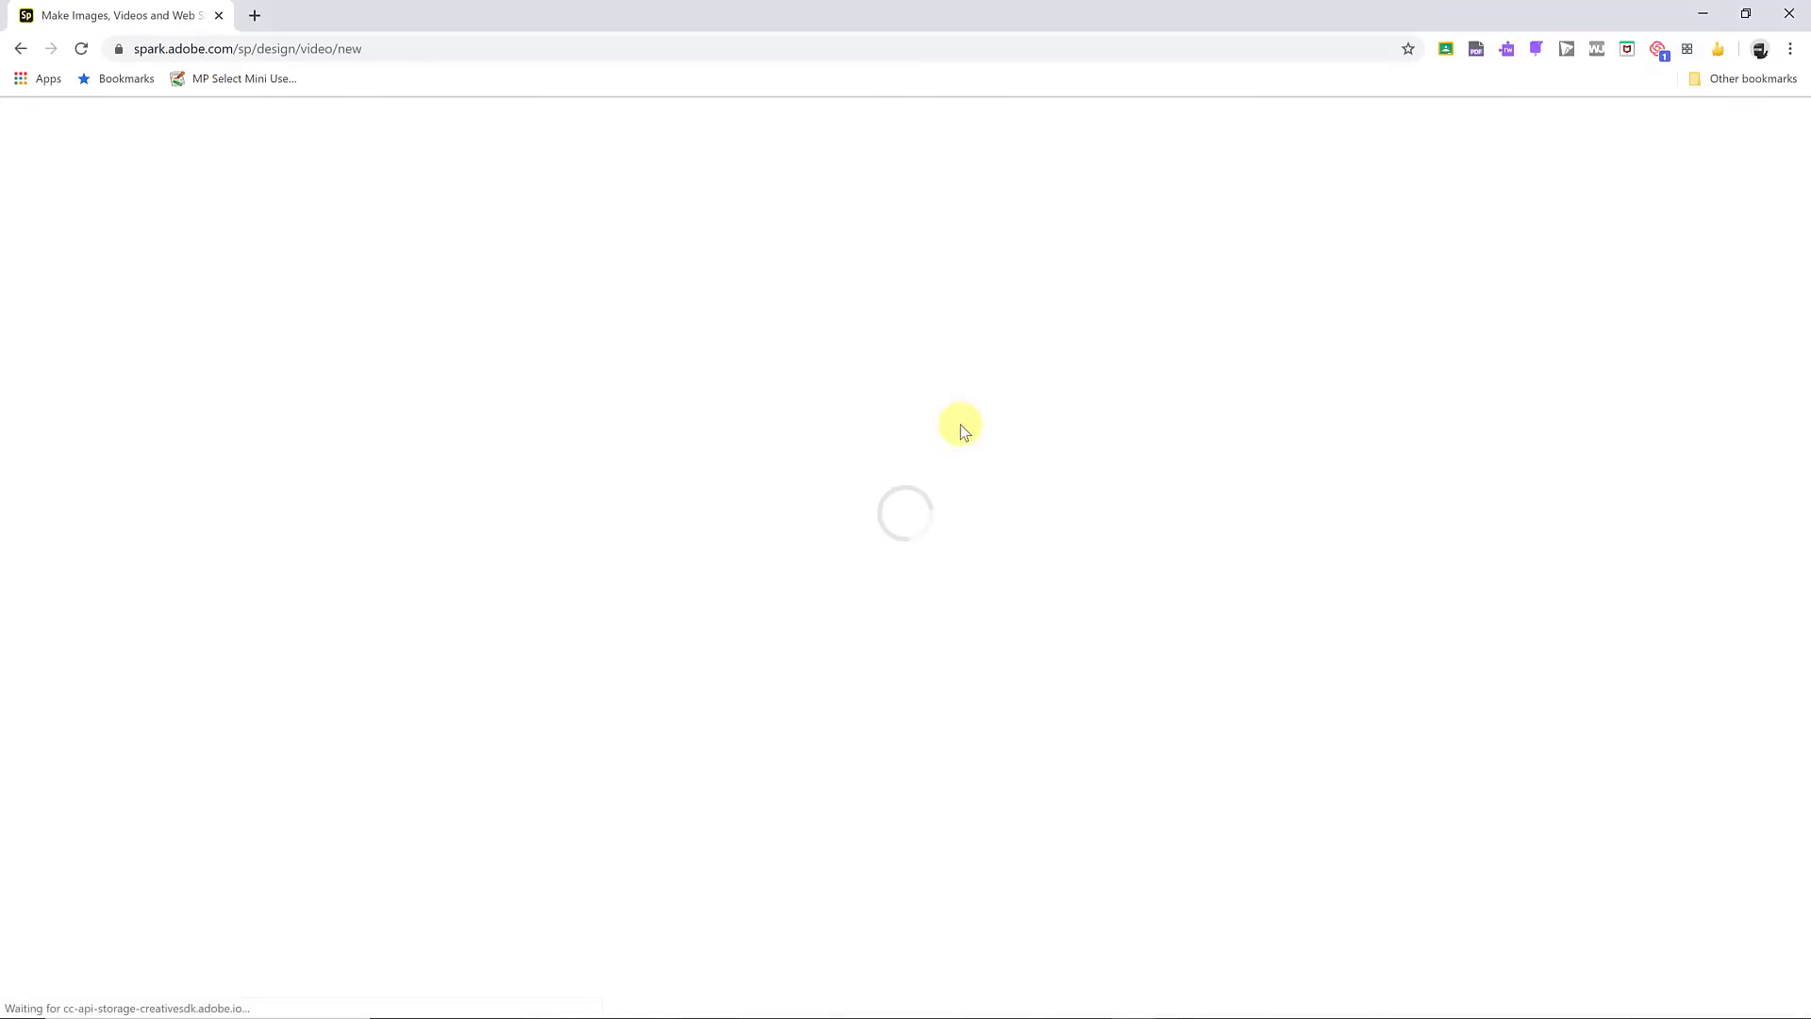
{"action": "type", "text": "Exam"}
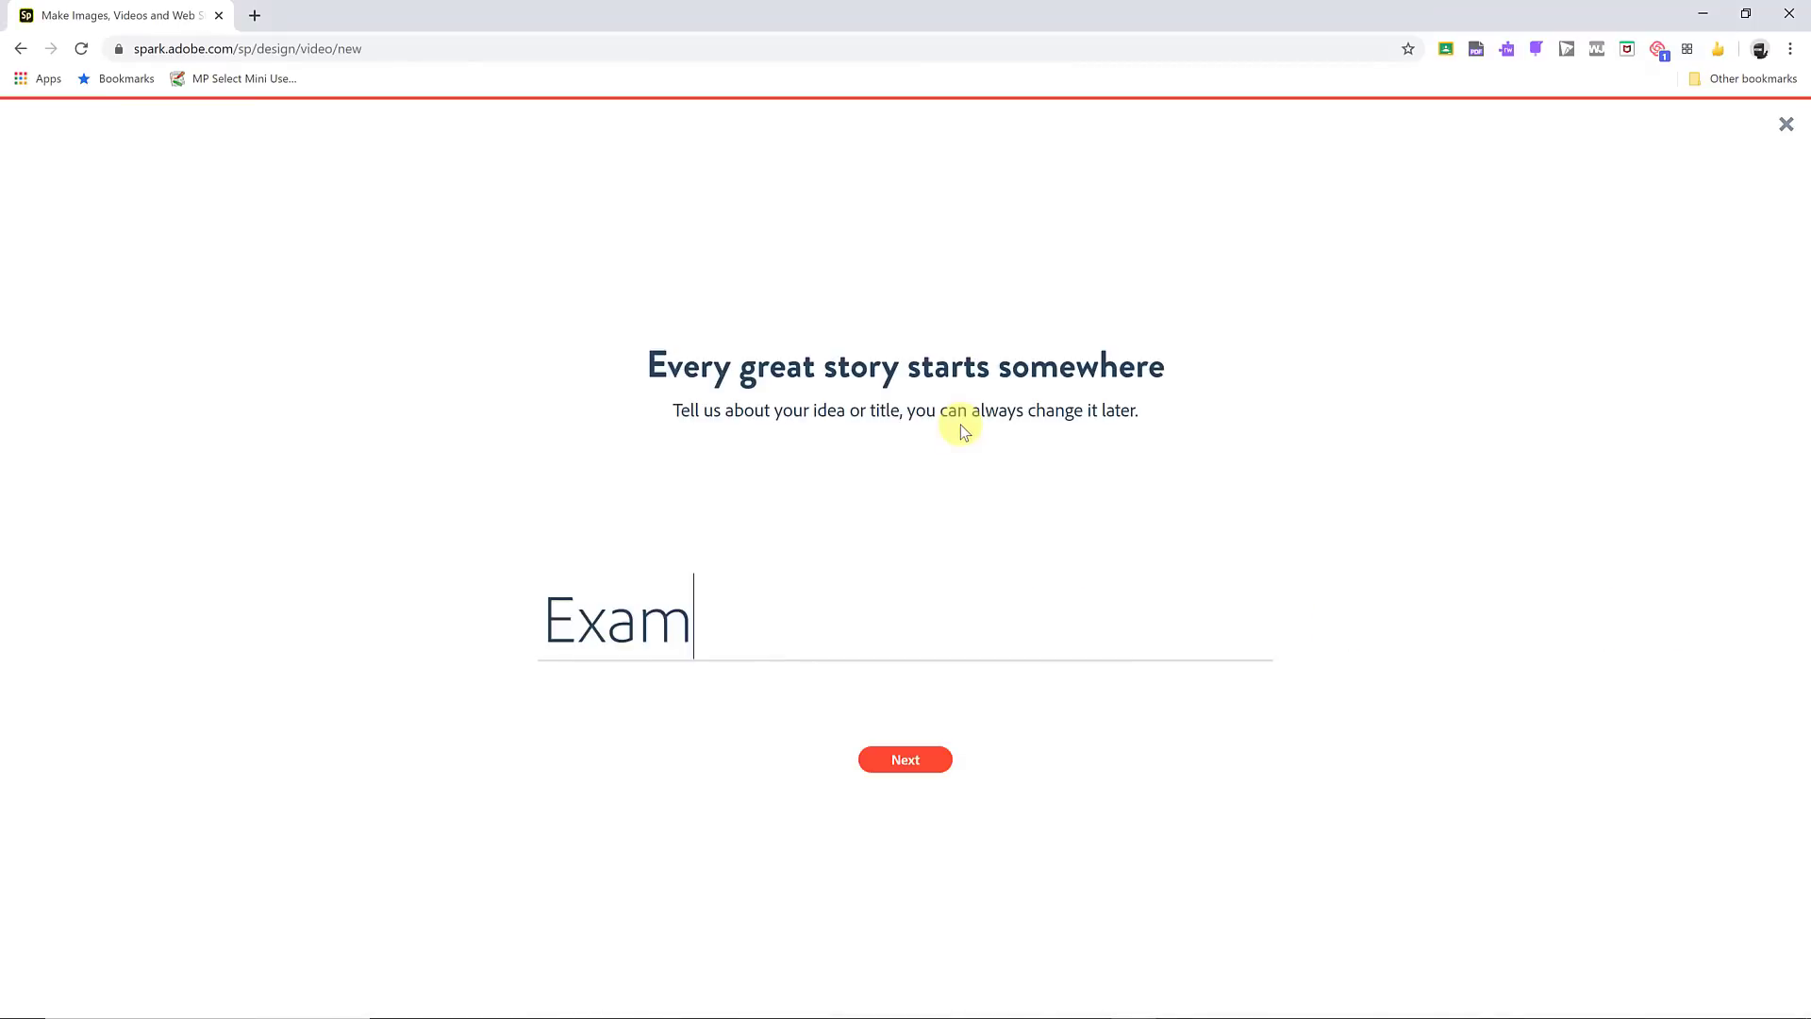
{"action": "type", "text": "ples"}
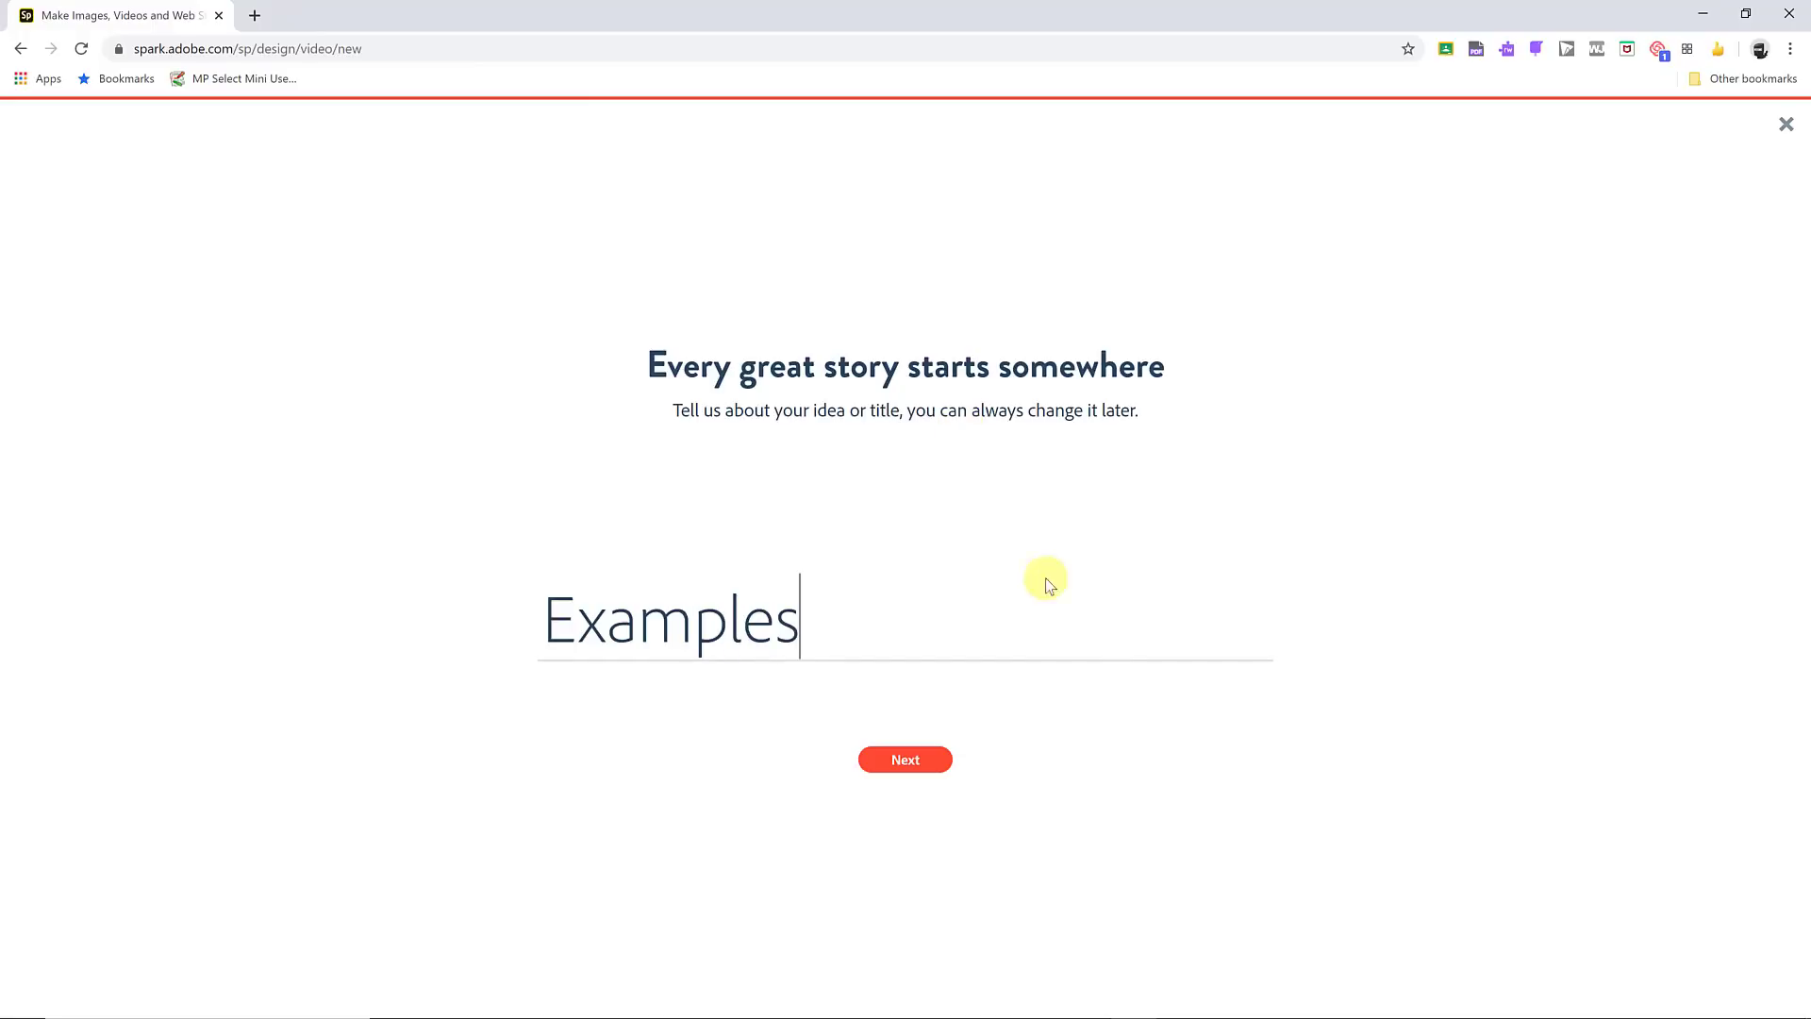
{"action": "left_click", "coordinate": [922, 766]}
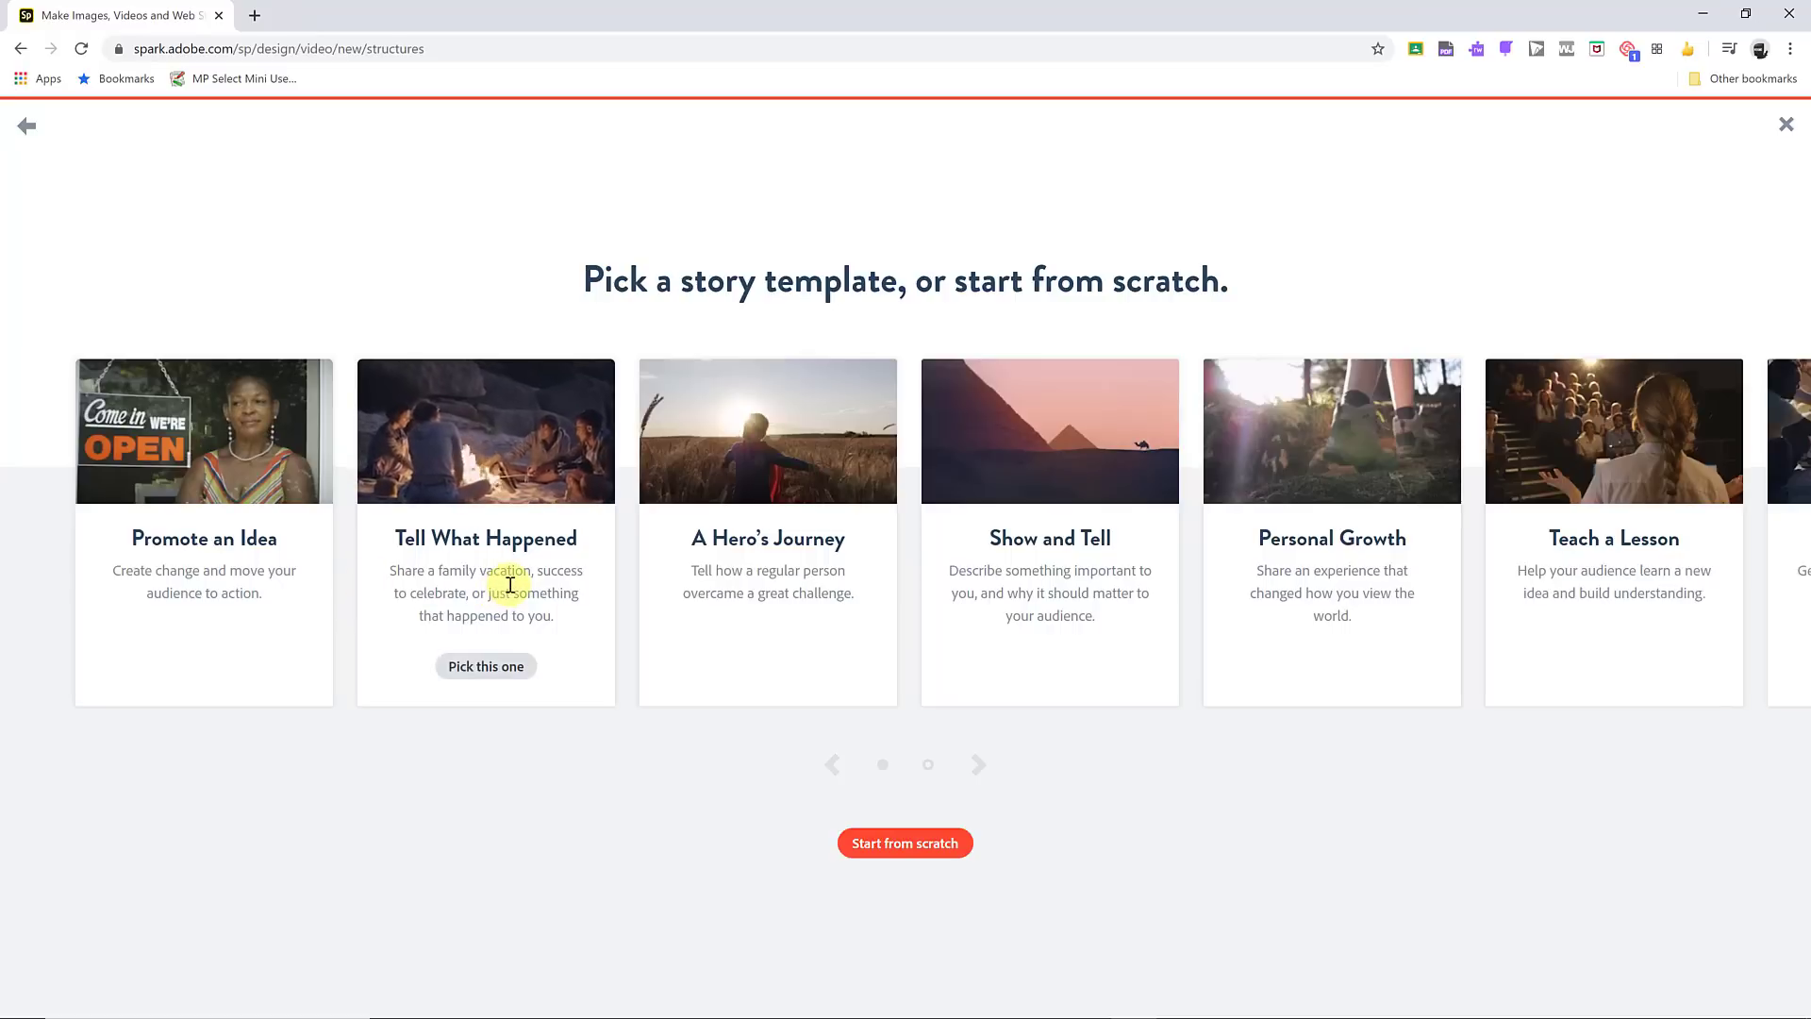
{"action": "mouse_move", "coordinate": [766, 566]}
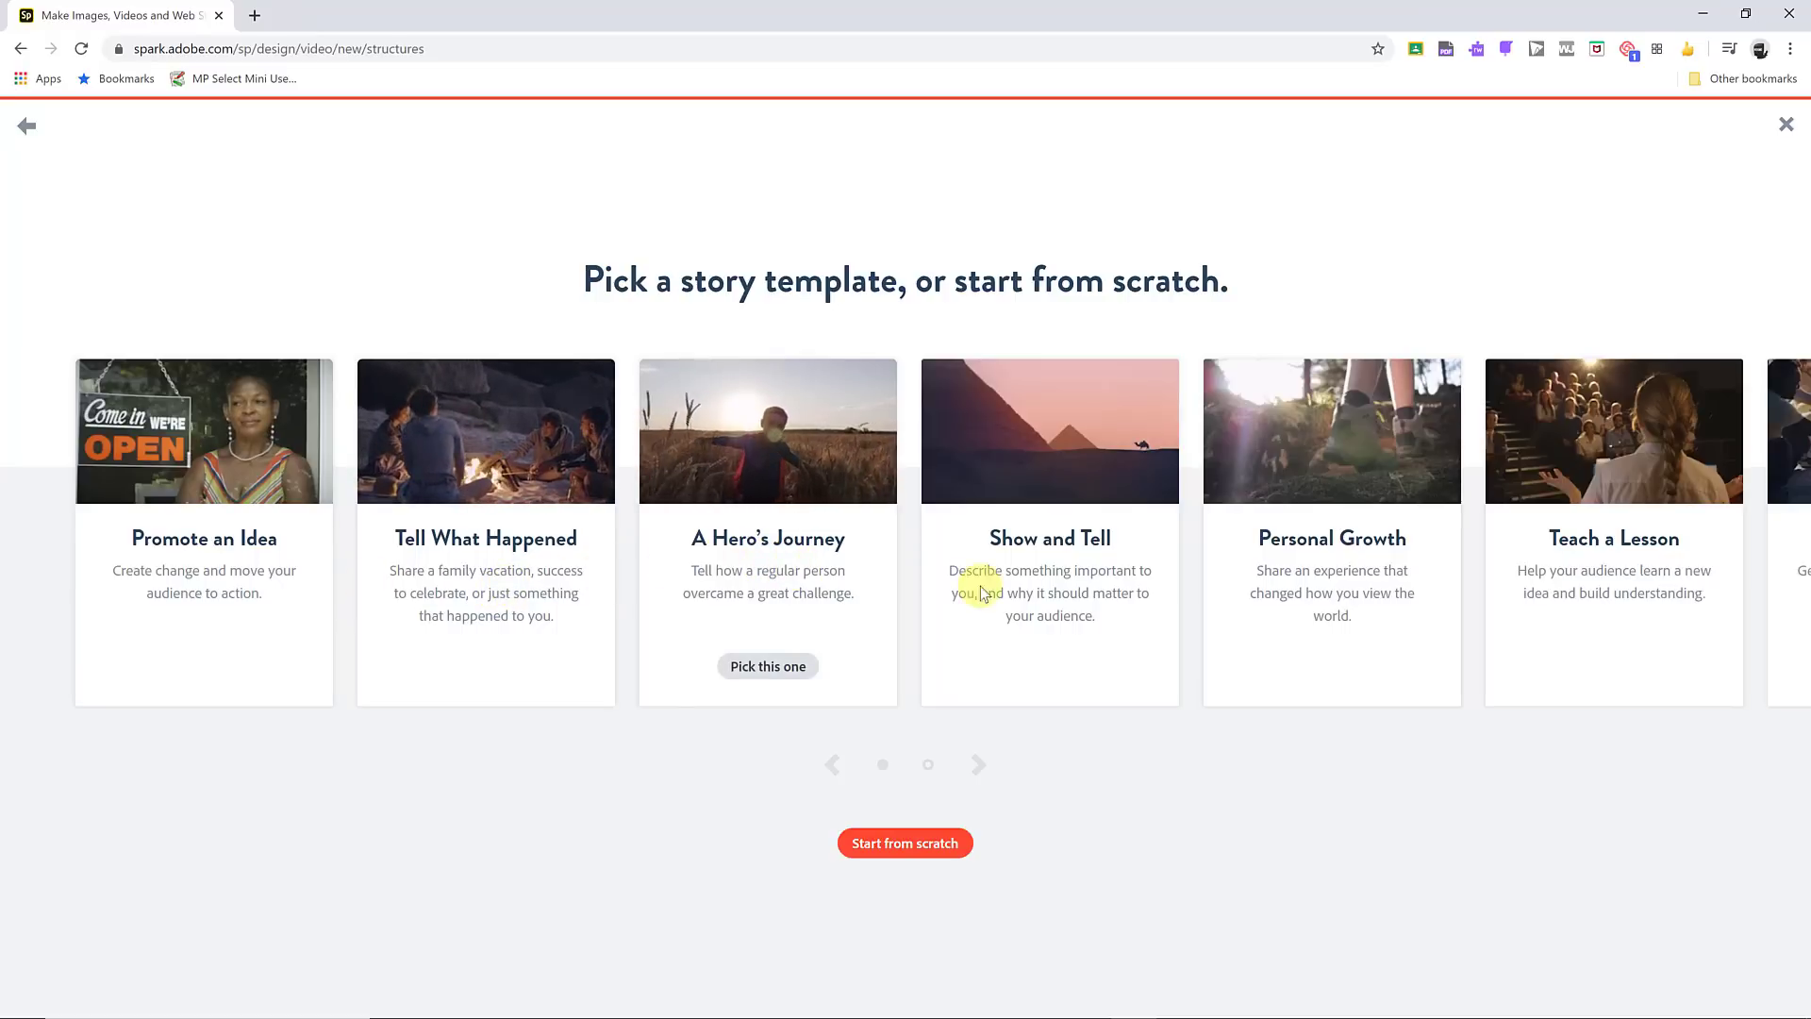
{"action": "mouse_move", "coordinate": [260, 572]}
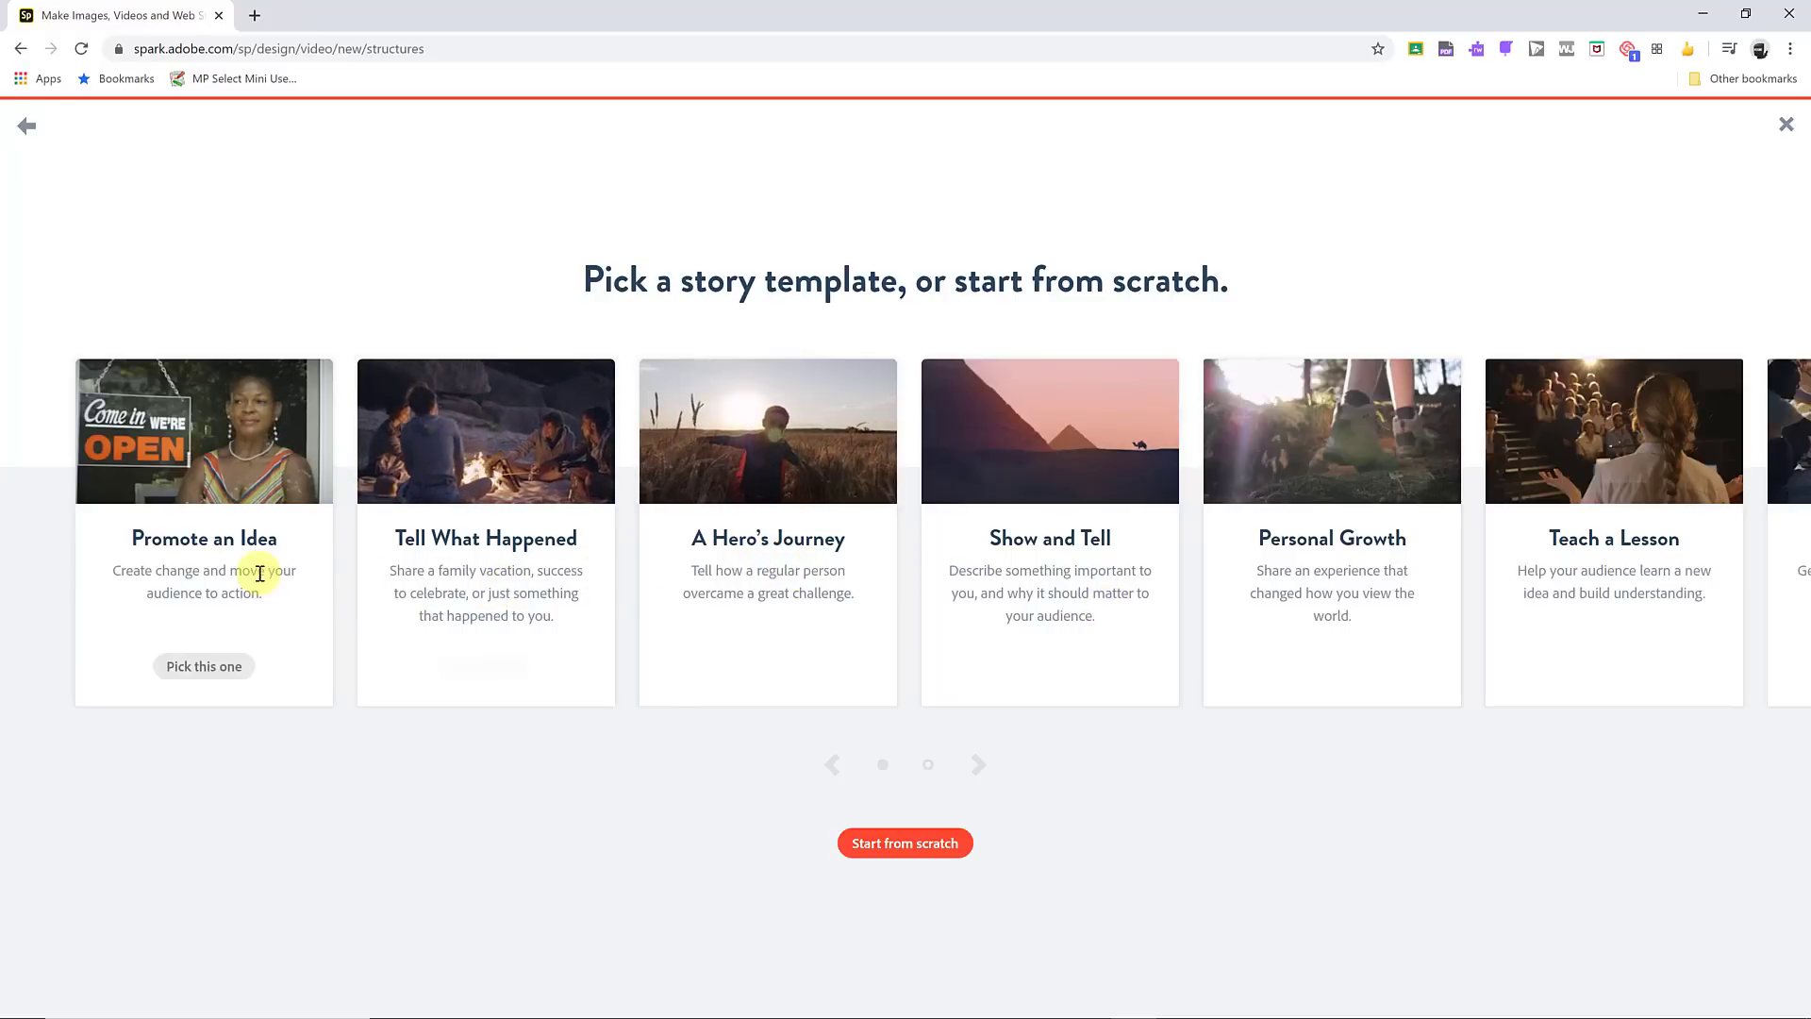
{"action": "left_click", "coordinate": [201, 671]}
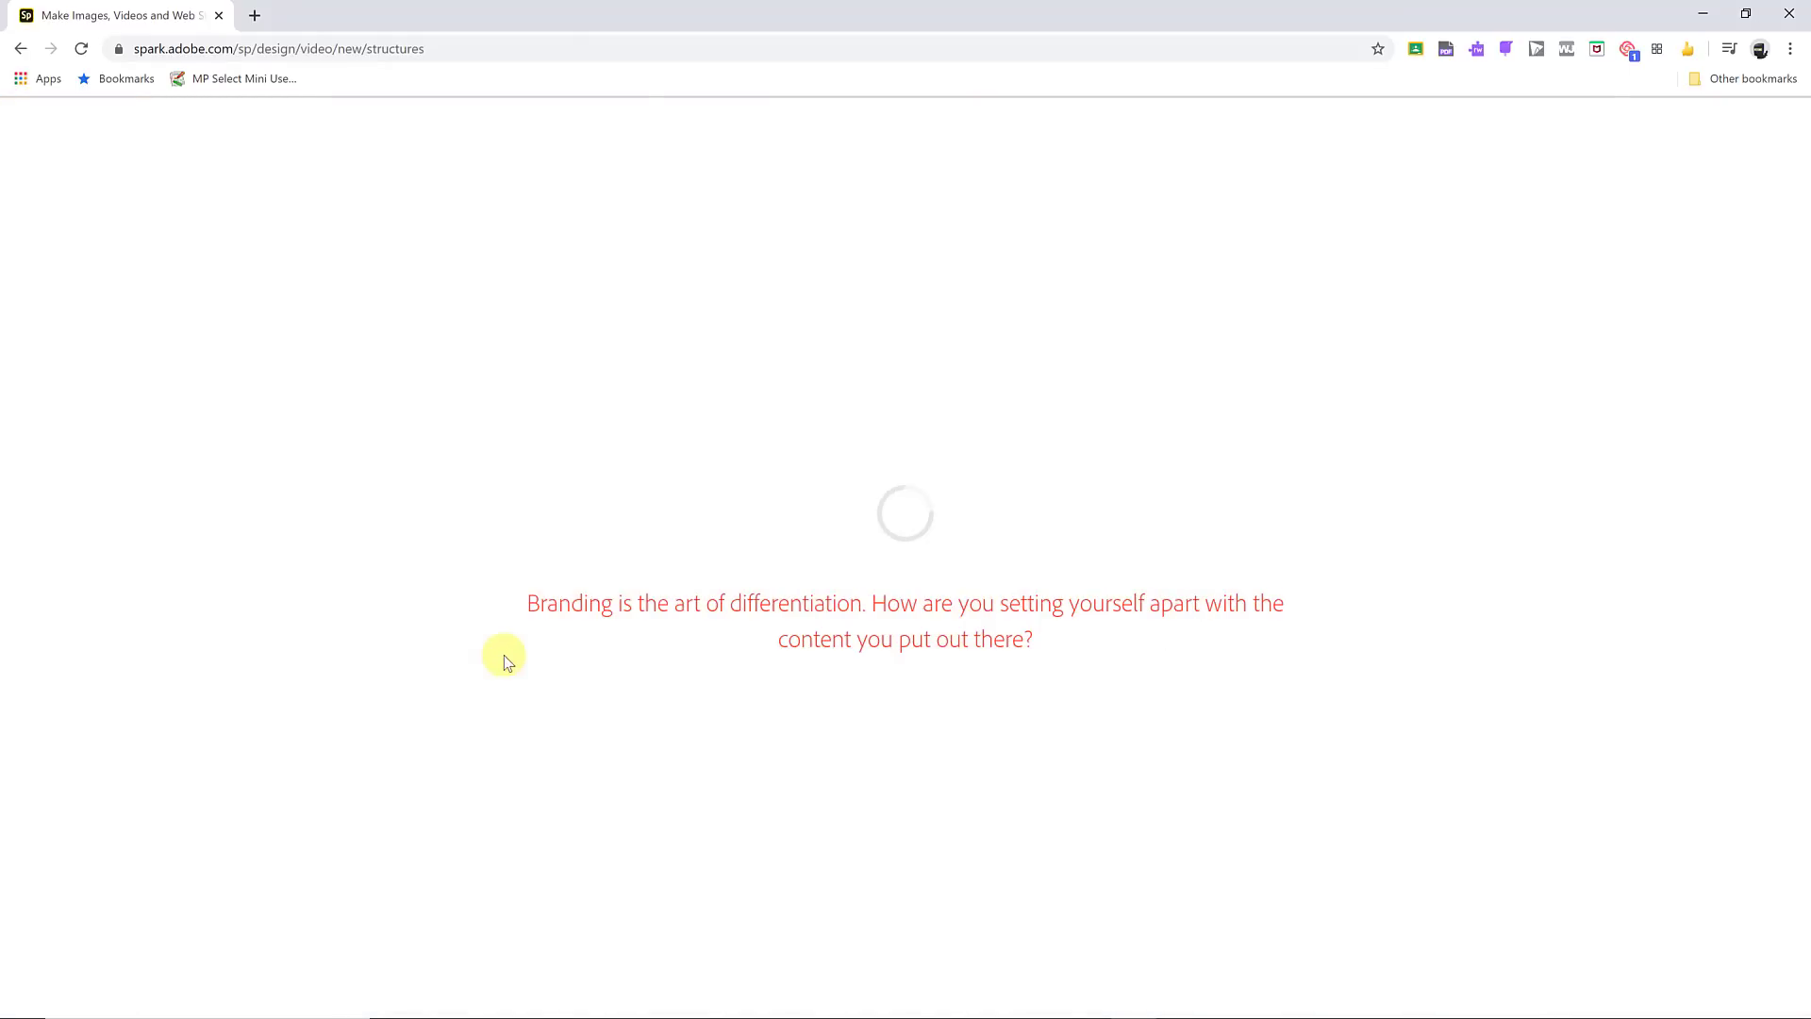